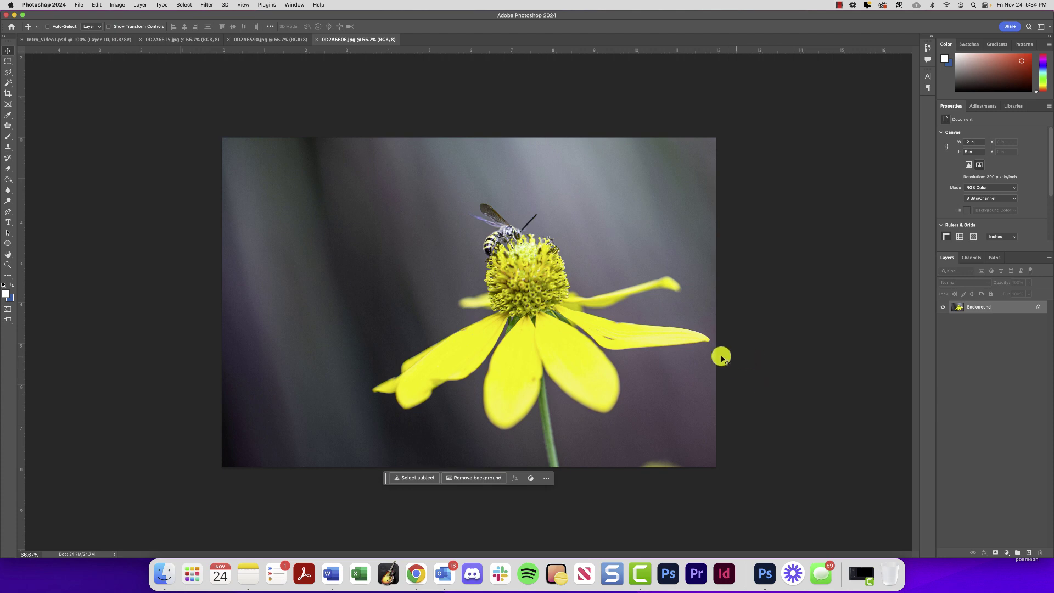
- Switch to Chrome and view several of David Hockney's photographic collages enlarged on hockney.com
click(416, 576)
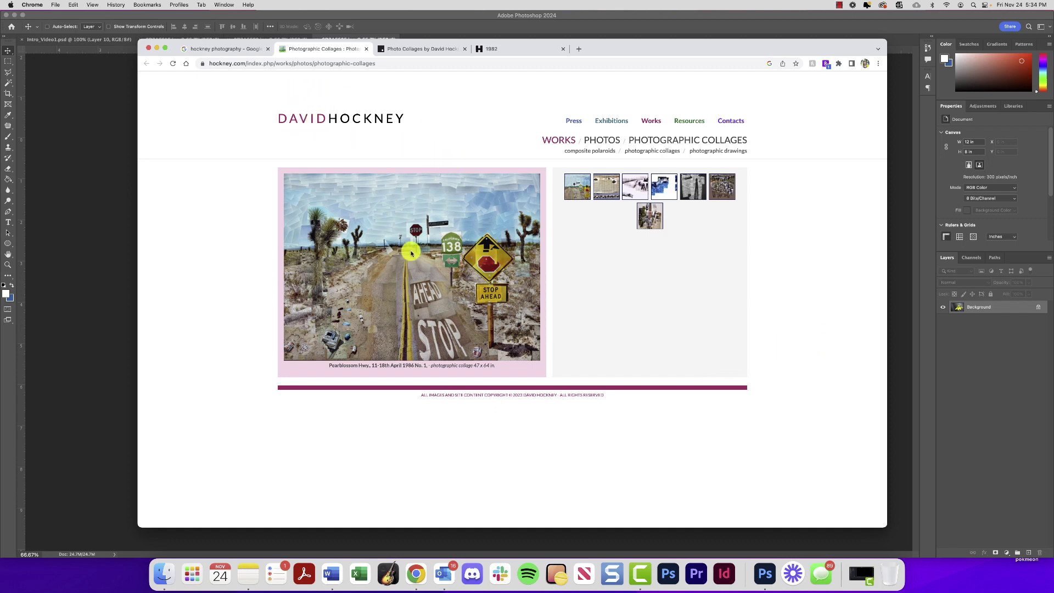
click(604, 187)
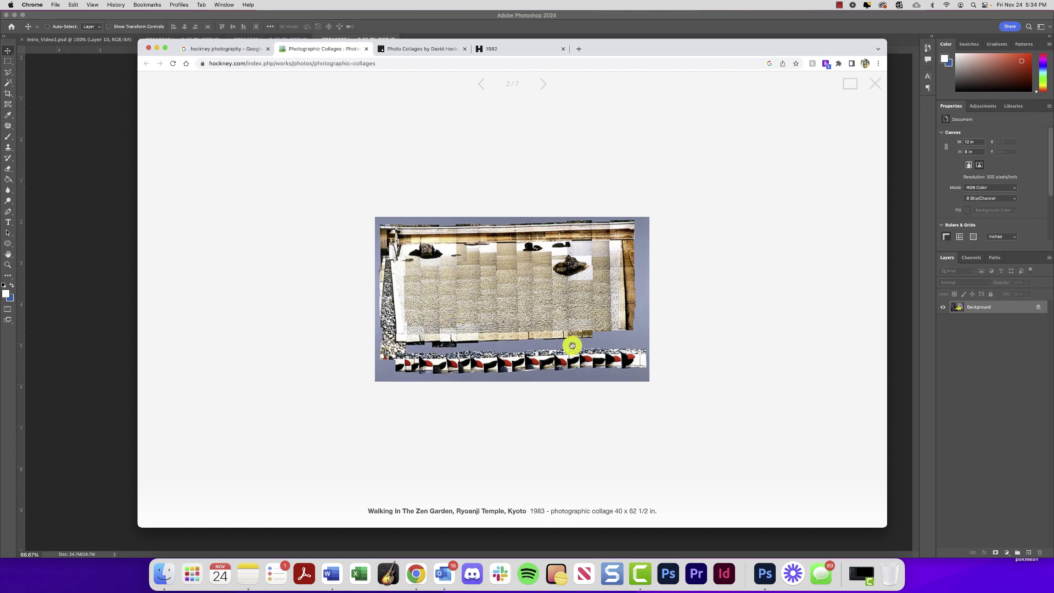
click(709, 314)
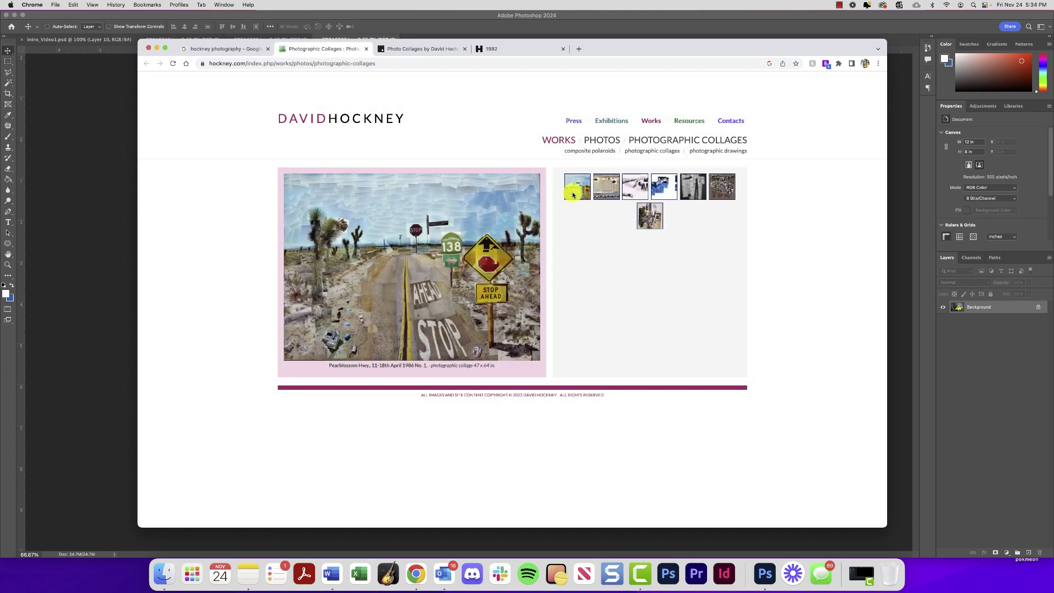
click(656, 223)
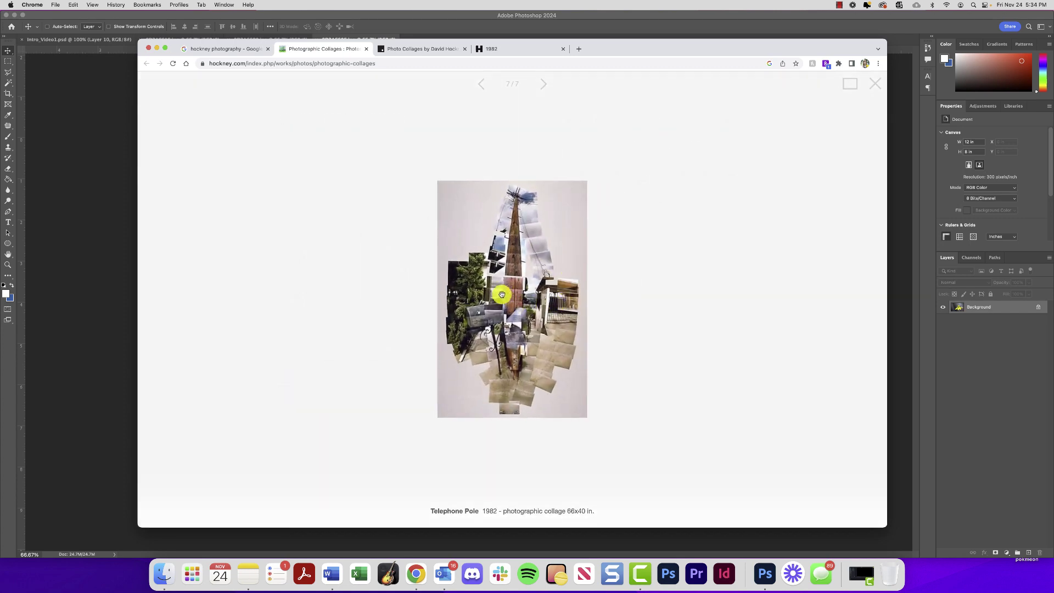
click(633, 266)
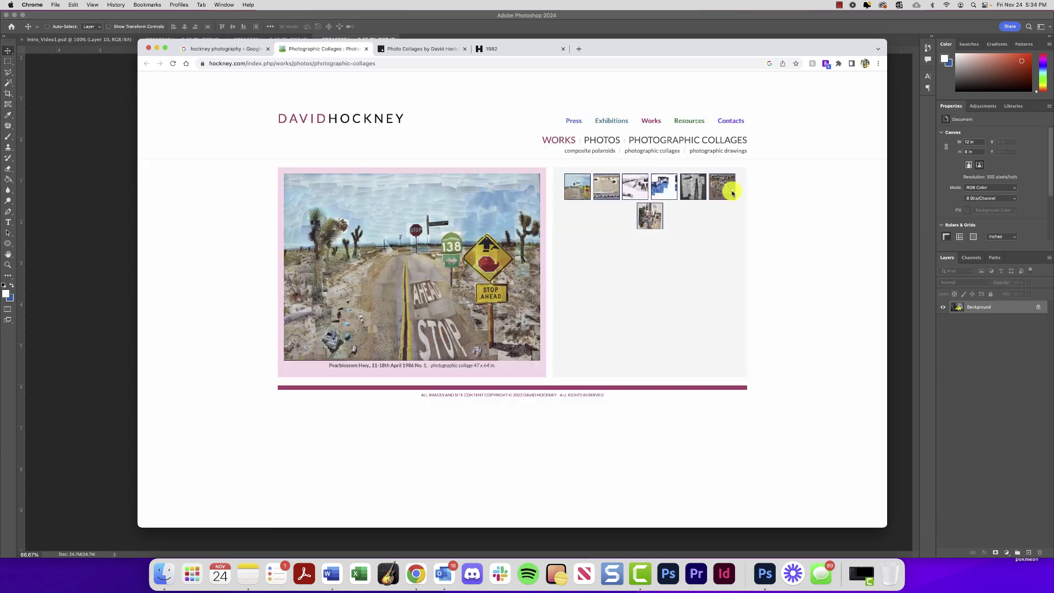
click(725, 188)
click(756, 282)
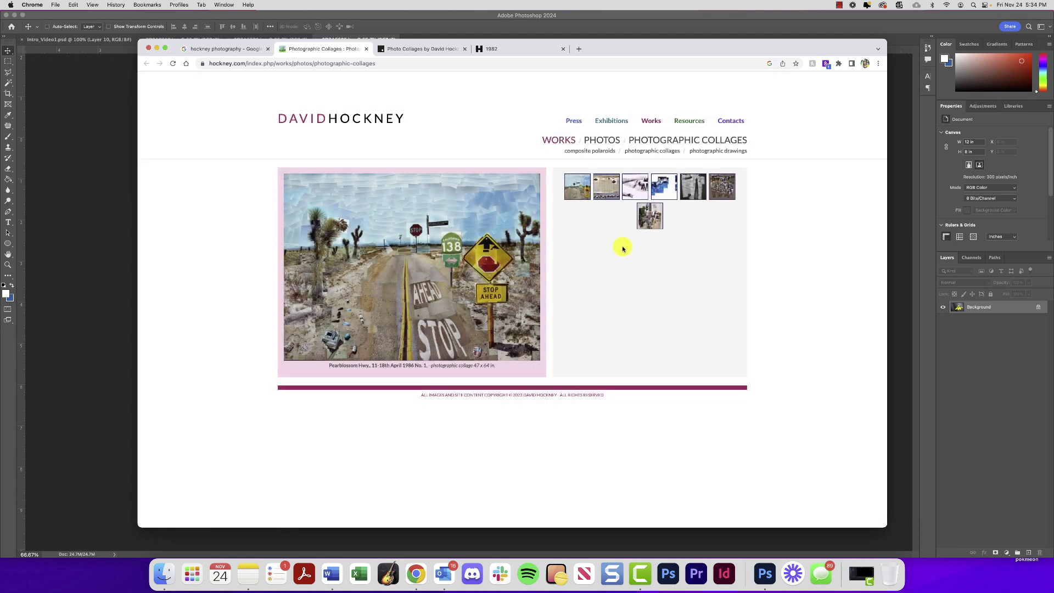
- Examine Hockney's overlapping photo collages on MyArtBroker and the gridded swimming pool composite on the Hockney Foundation's 1982 page
click(415, 50)
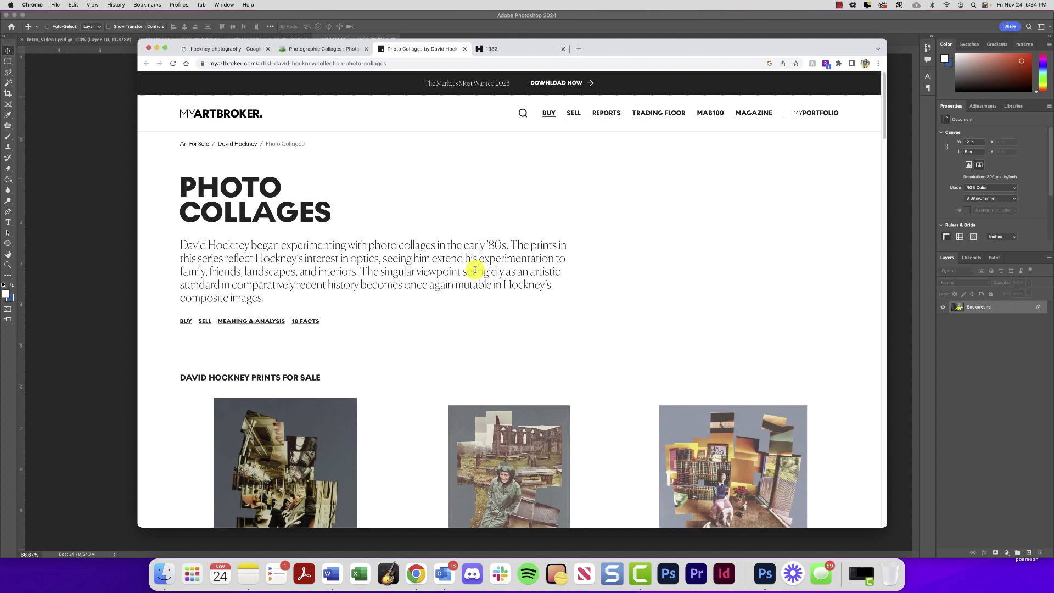
scroll(467, 283, down, 3)
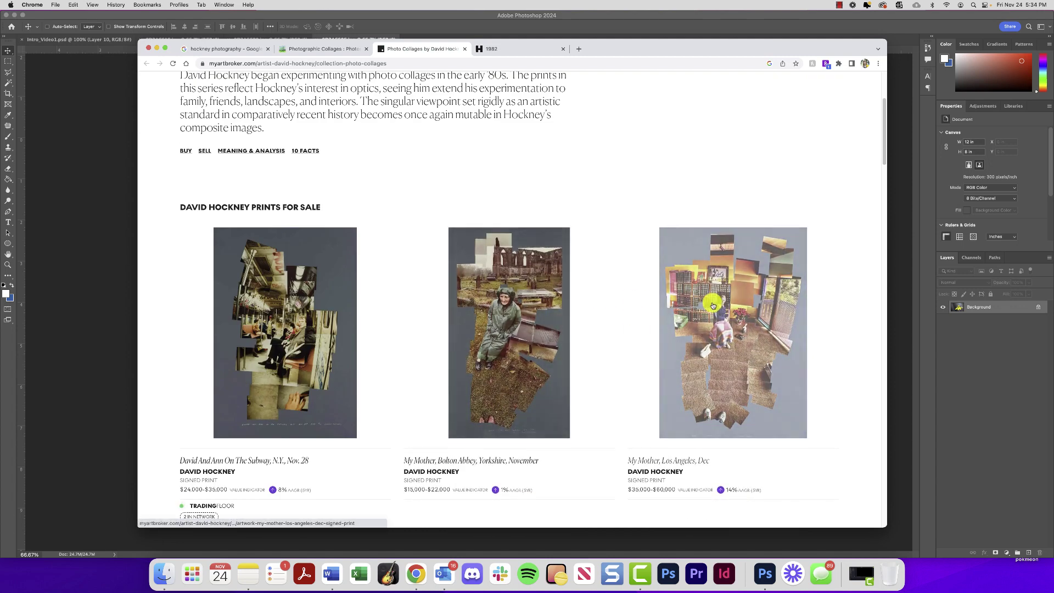
scroll(576, 348, down, 1)
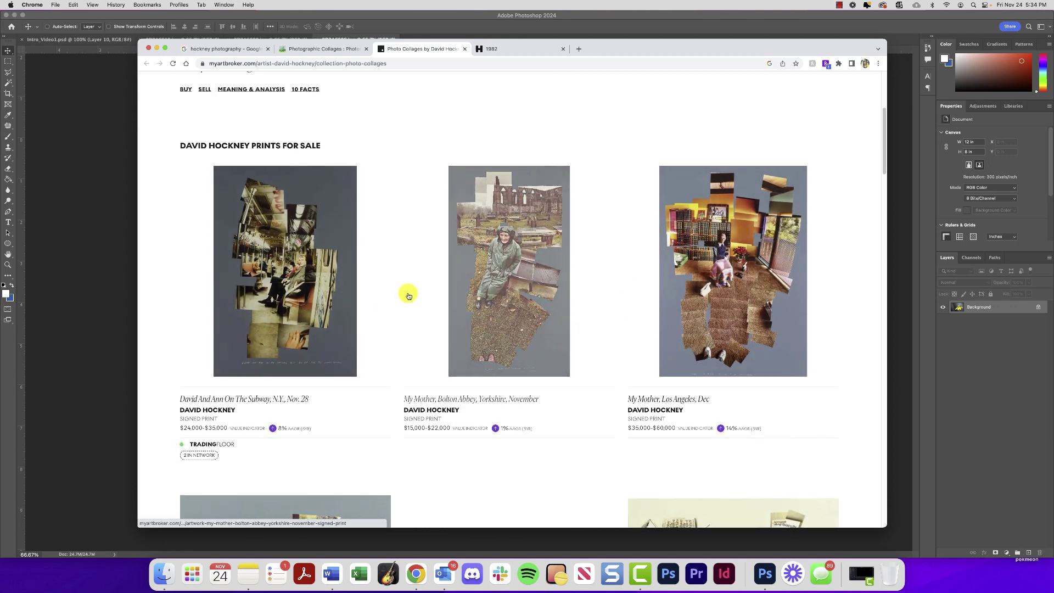
scroll(597, 169, up, 3)
click(523, 51)
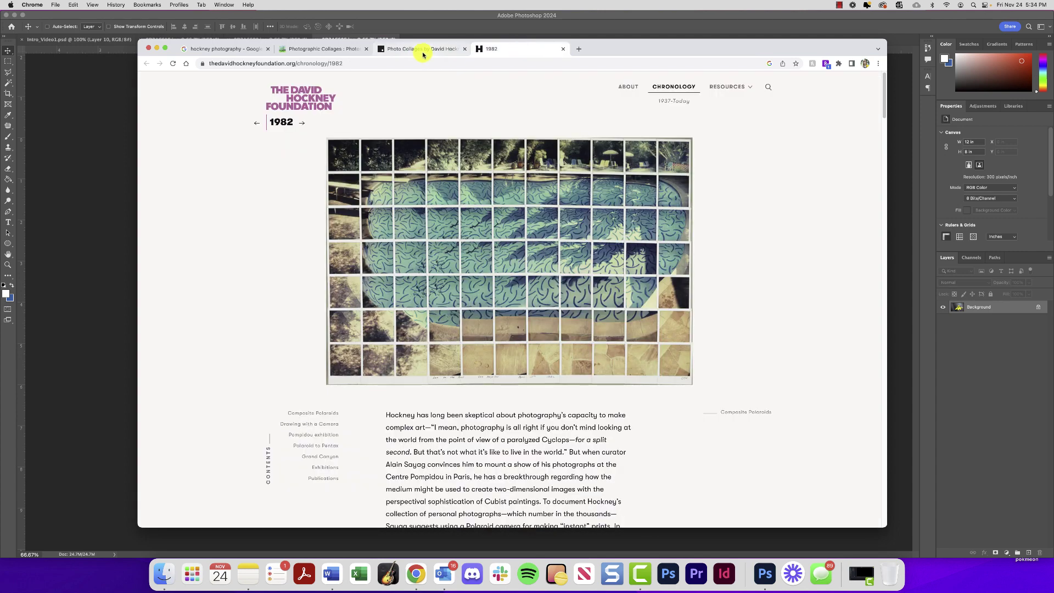
scroll(567, 299, down, 1)
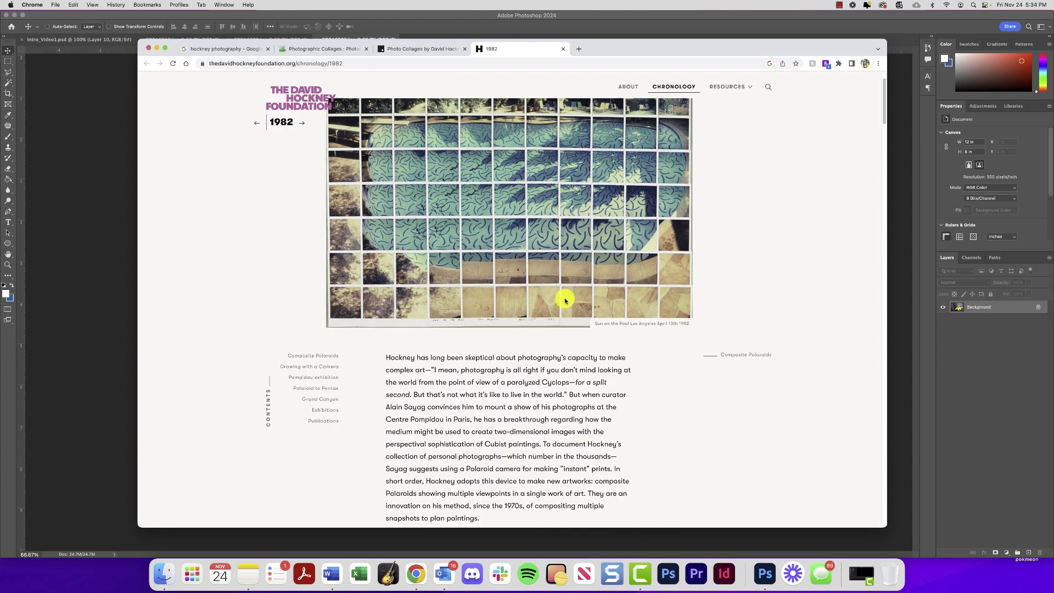
- Return to the MyArtBroker photo collages page and look through more of the Hockney prints for sale
click(406, 50)
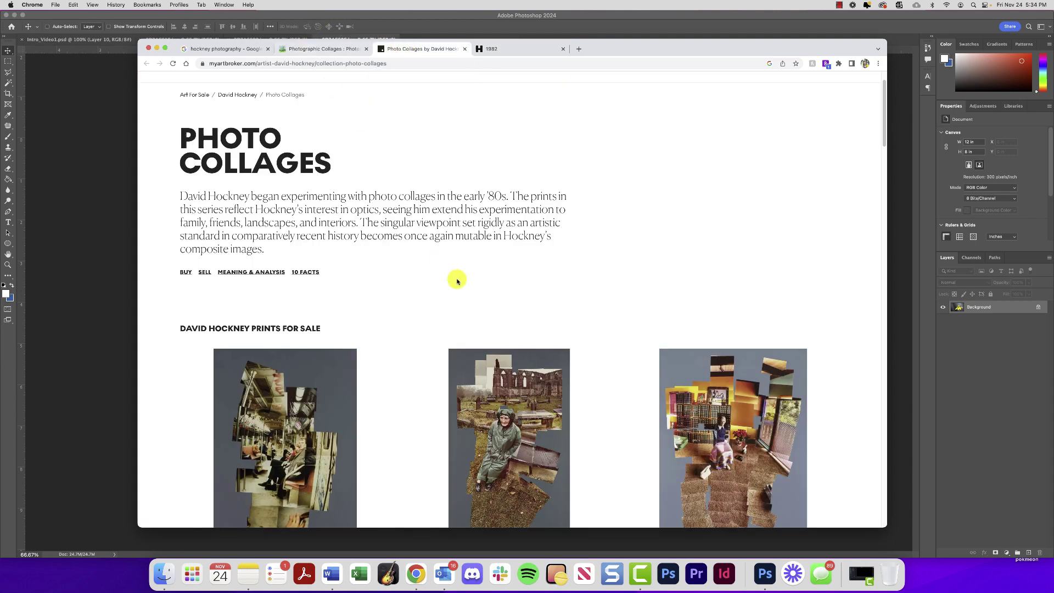
scroll(478, 315, down, 3)
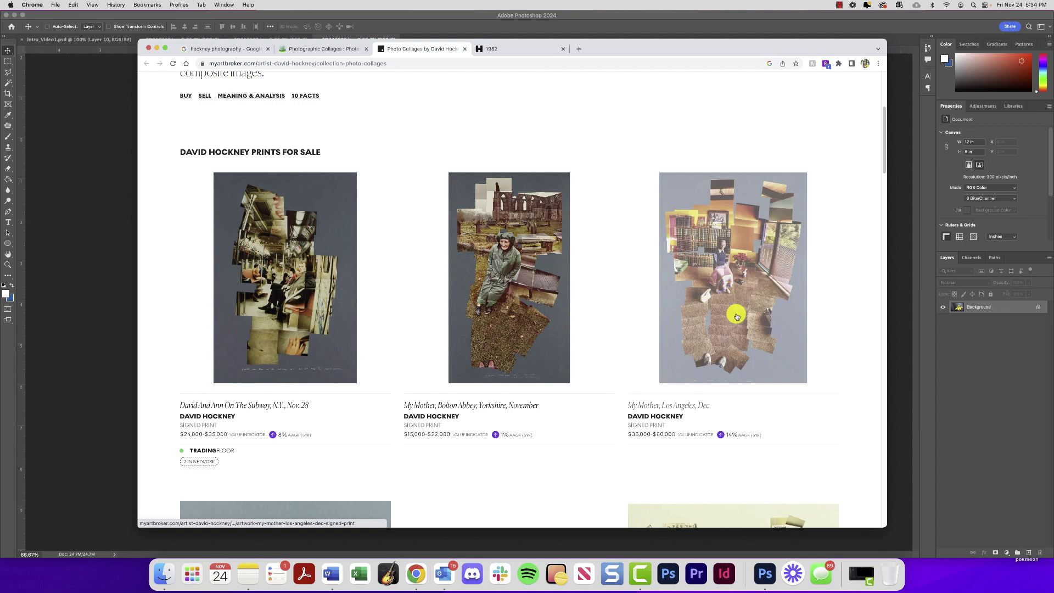
scroll(721, 284, down, 5)
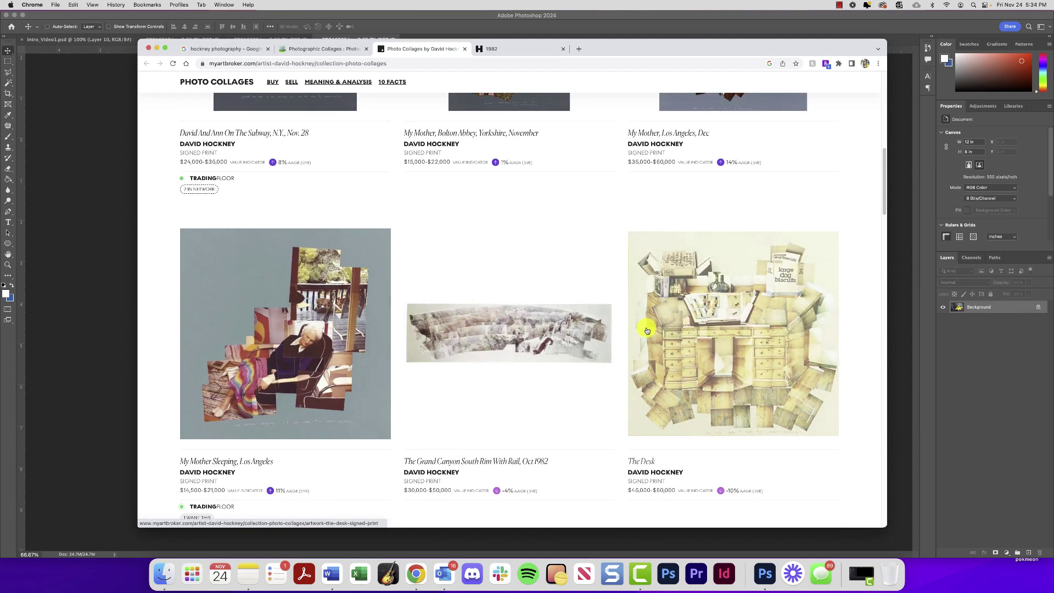
scroll(812, 387, down, 3)
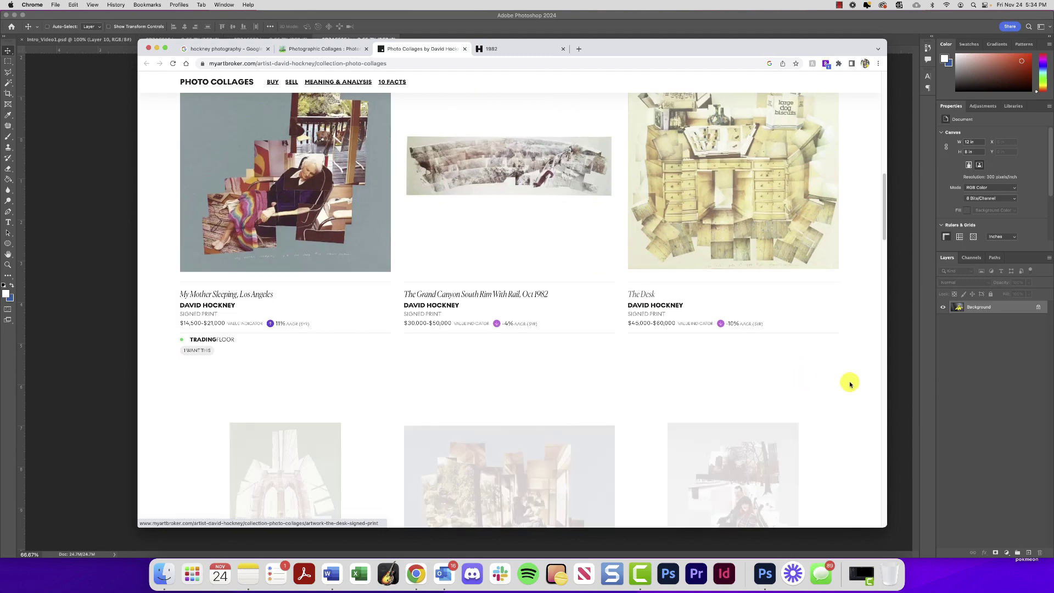
scroll(760, 393, down, 2)
- Switch back to Photoshop, look over the open bee and flower photos, and close Intro_Video1.psd
click(897, 388)
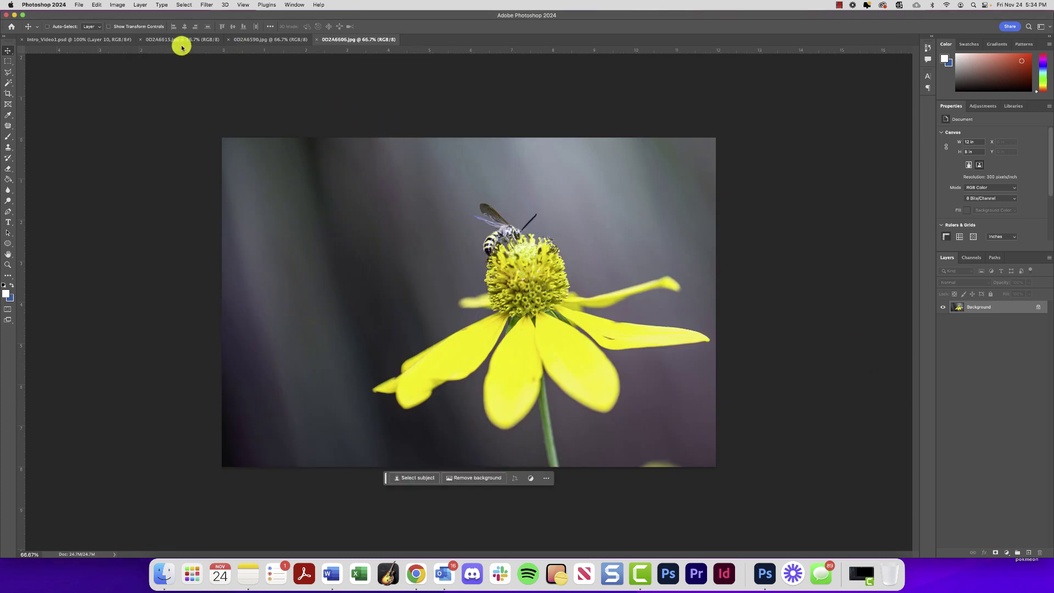
click(254, 40)
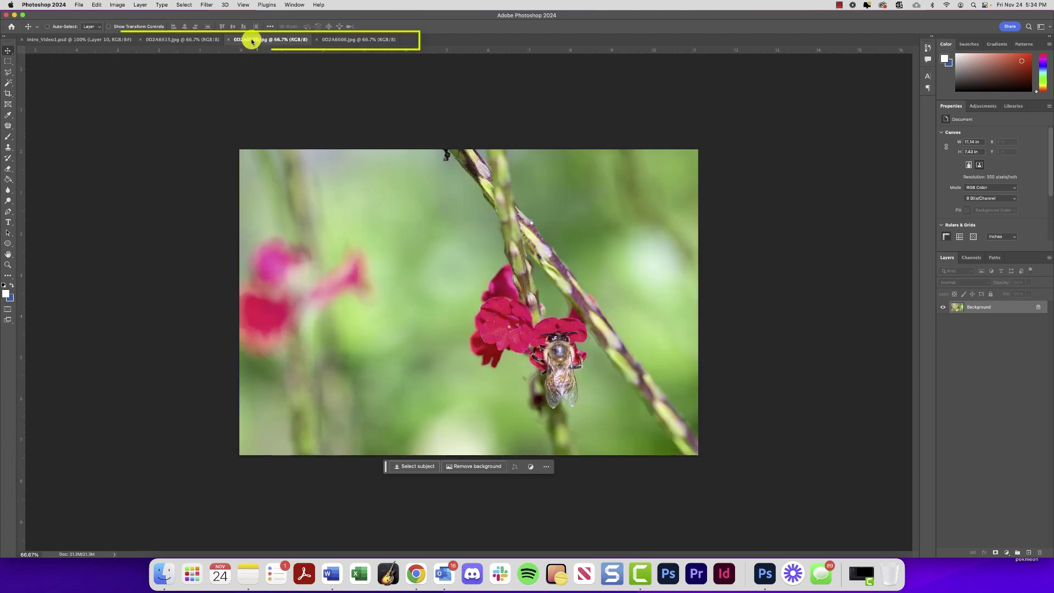
click(352, 41)
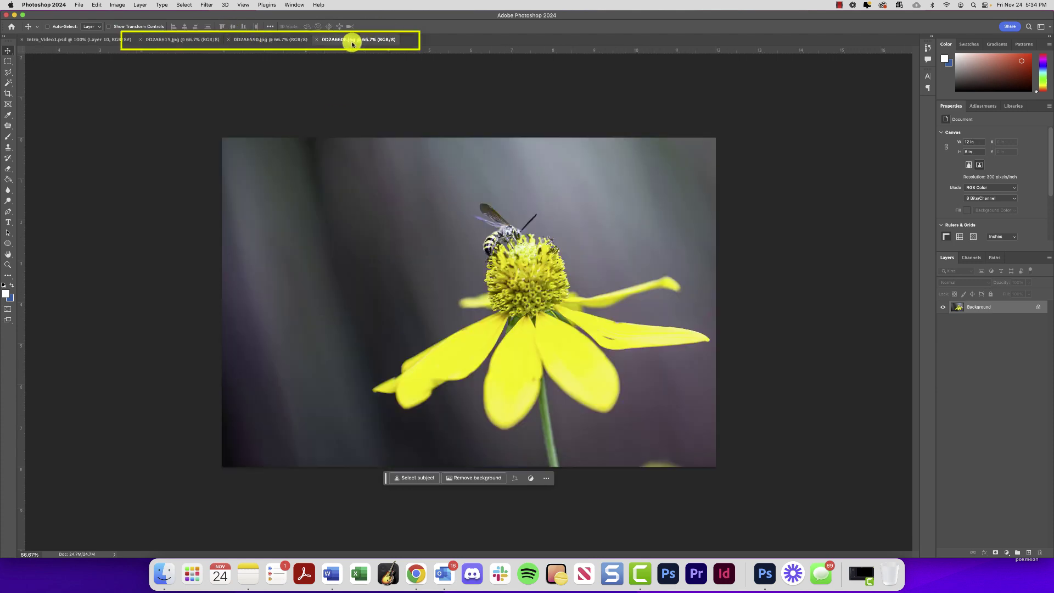
click(178, 38)
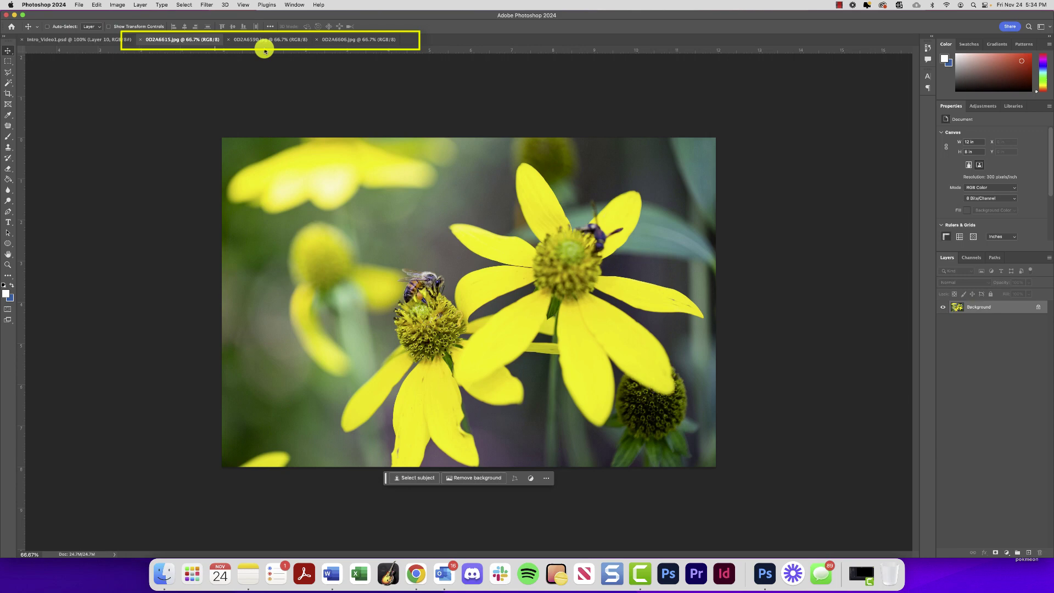
click(274, 44)
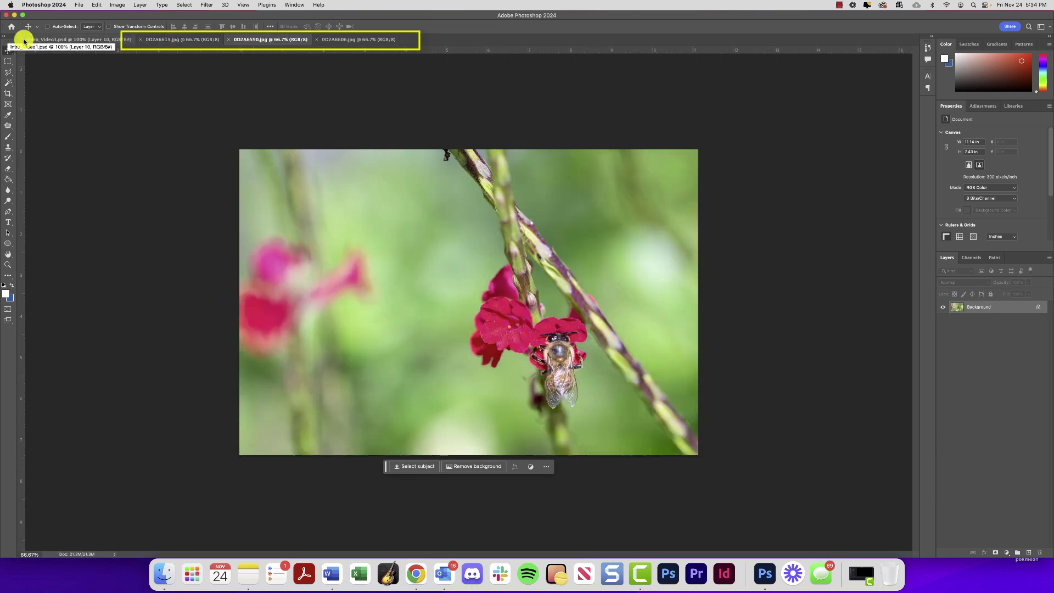
scroll(24, 41, right, 2)
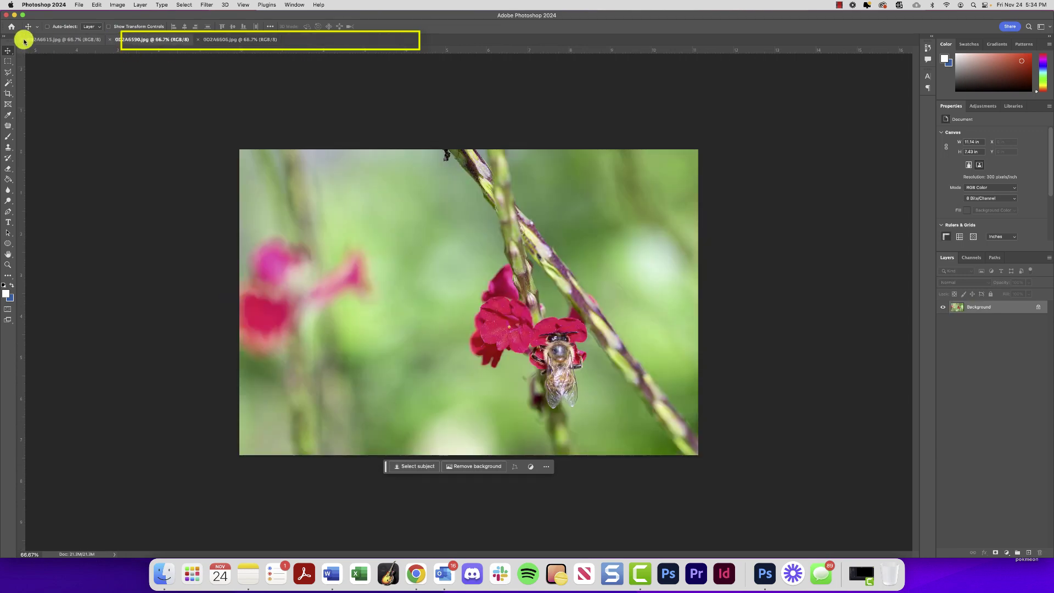
- Examine the three open photos: two yellow flowers, the bee on red flowers, and the single yellow flower
click(66, 39)
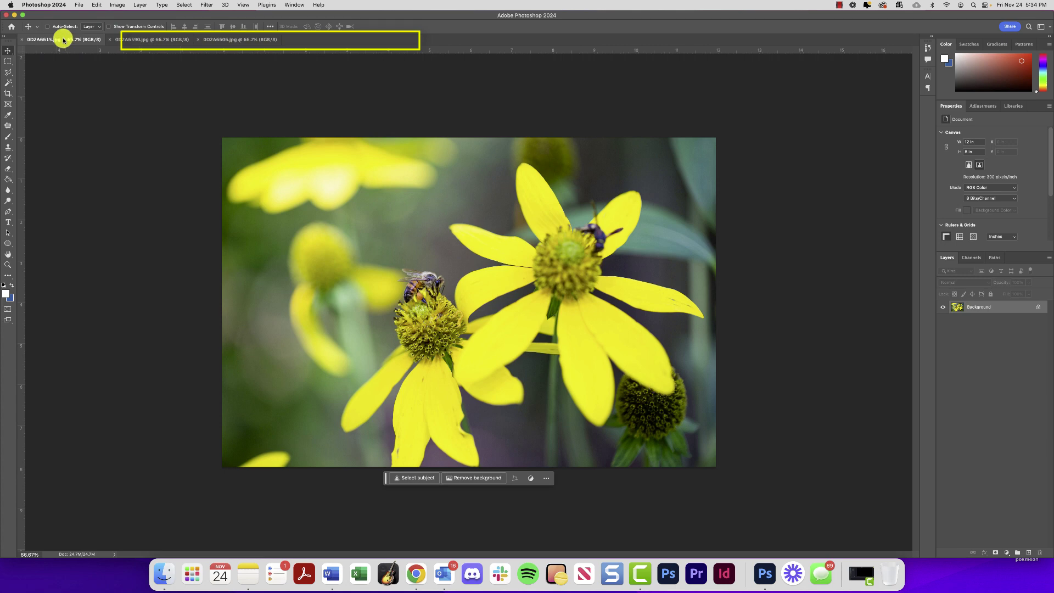
click(144, 39)
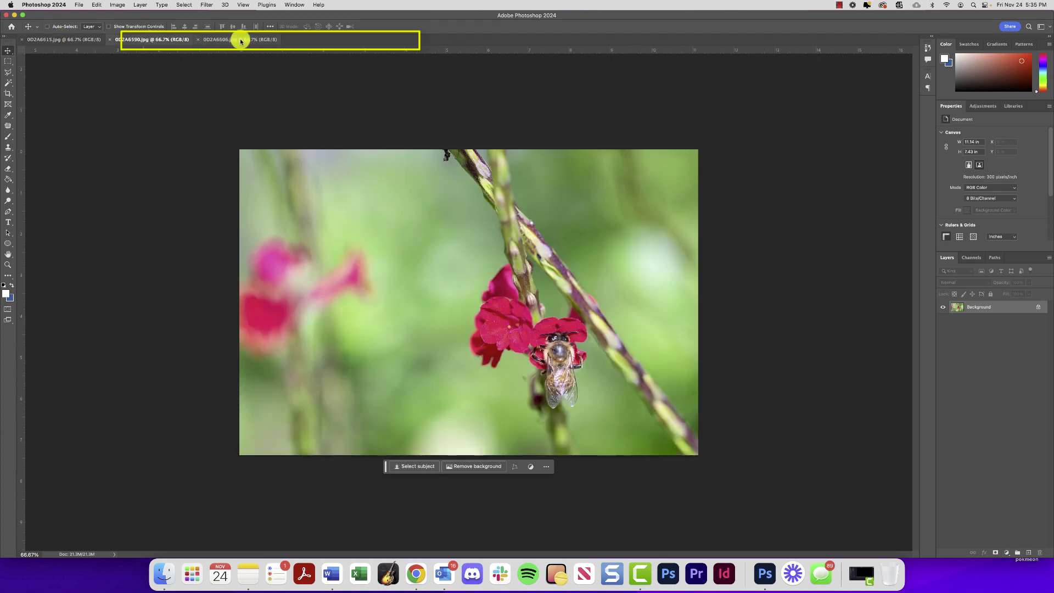
click(237, 40)
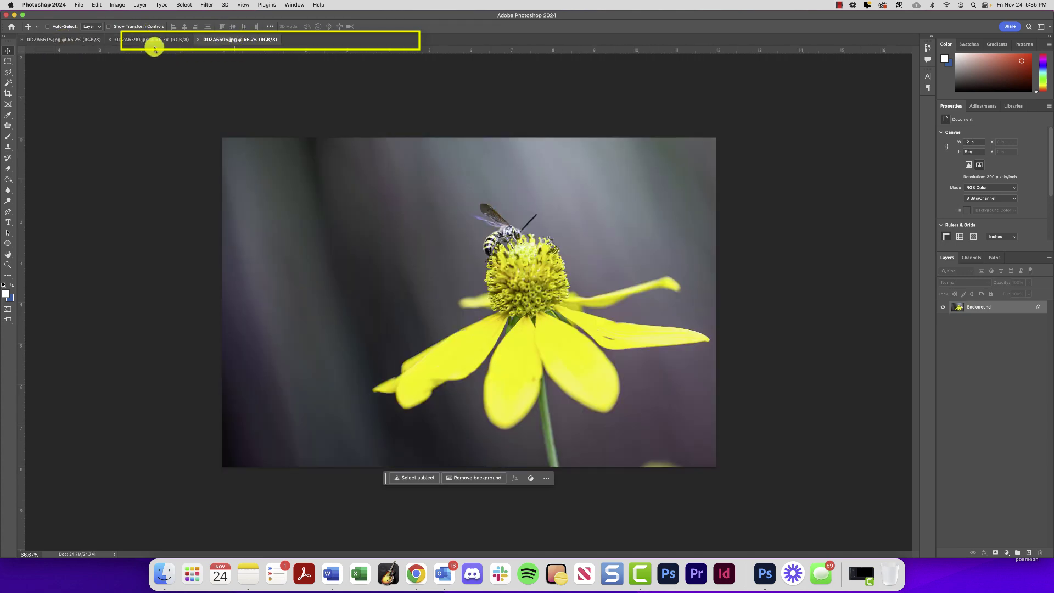
click(131, 40)
click(69, 39)
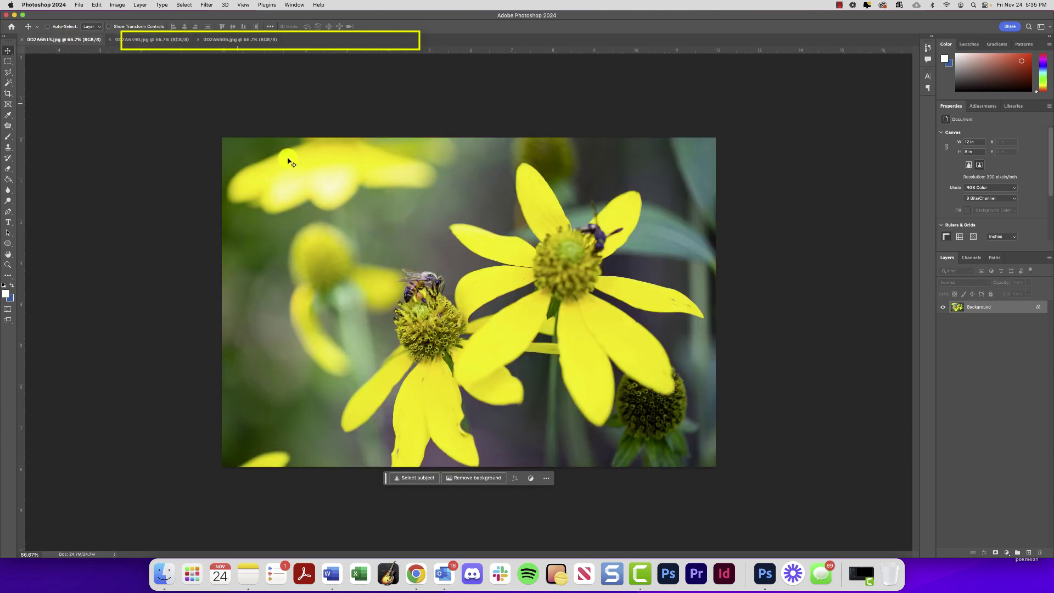
click(237, 39)
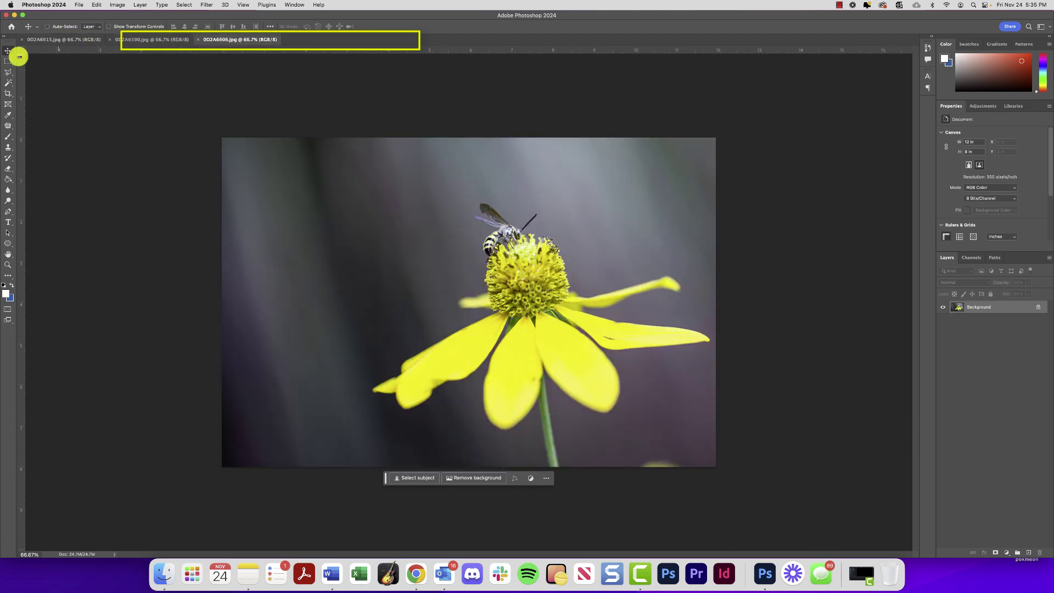
- Move the image in the red-flower bee photo, converting its Background to a normal layer
click(156, 40)
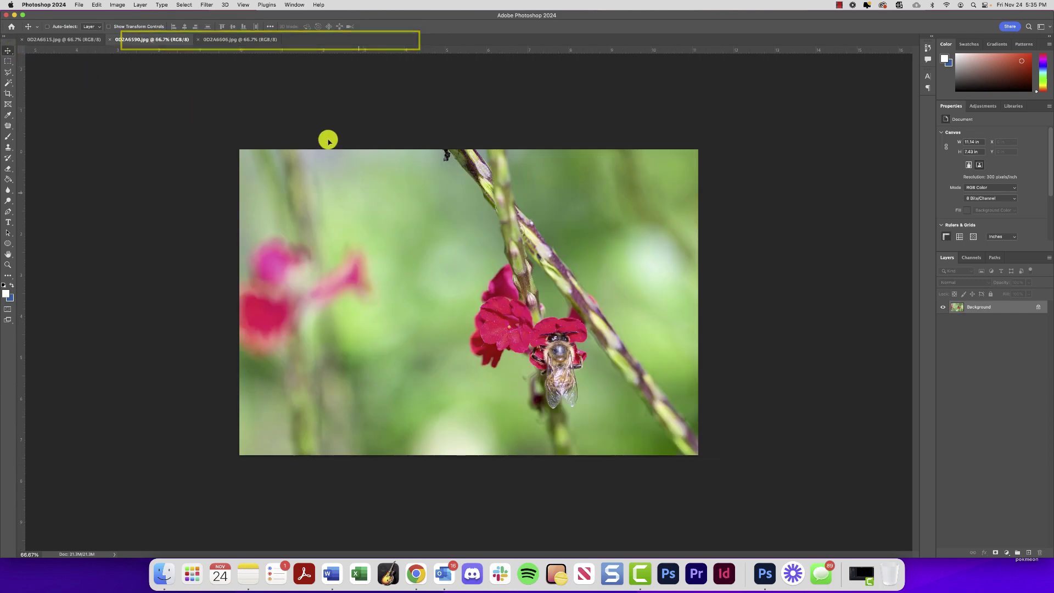
drag(343, 145, 542, 221)
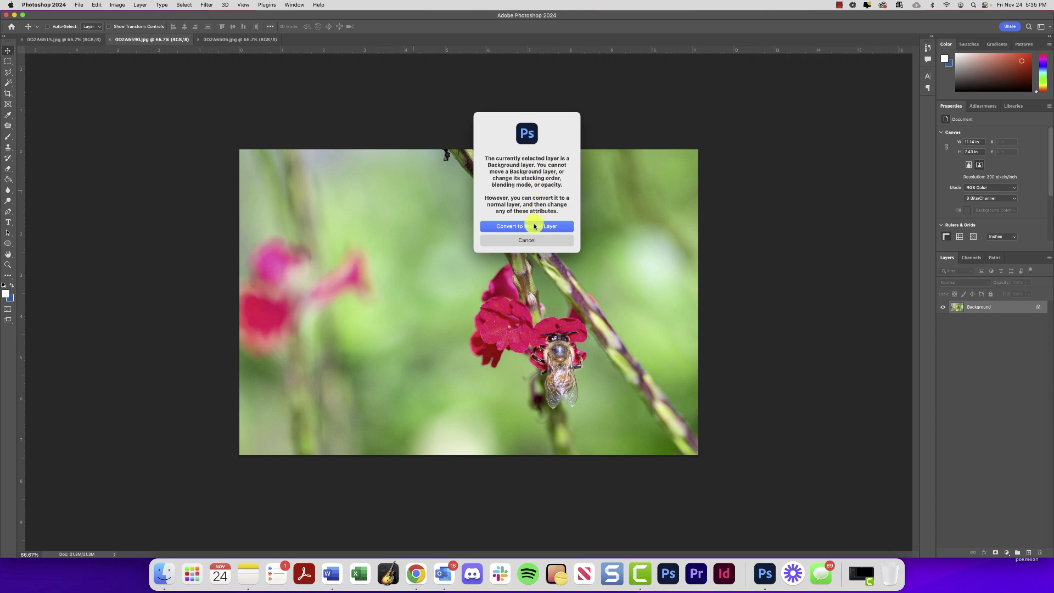
click(535, 226)
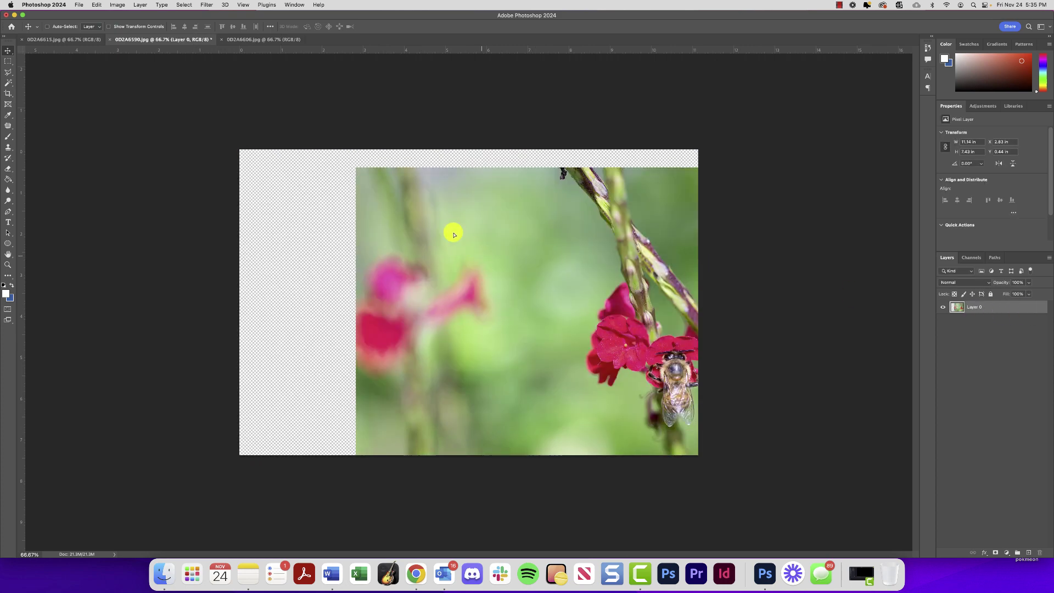
- Copy the red-flower layer into 0D2A6606.jpg and position it about 0.1 in across and 0.2 in down from the canvas corner
drag(453, 235, 395, 187)
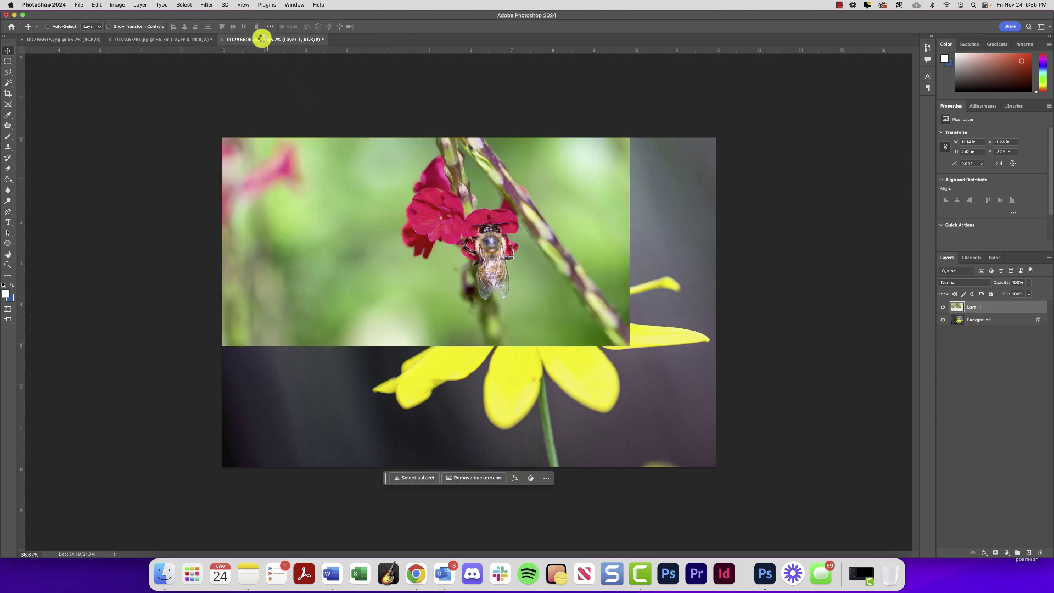
drag(333, 160, 382, 254)
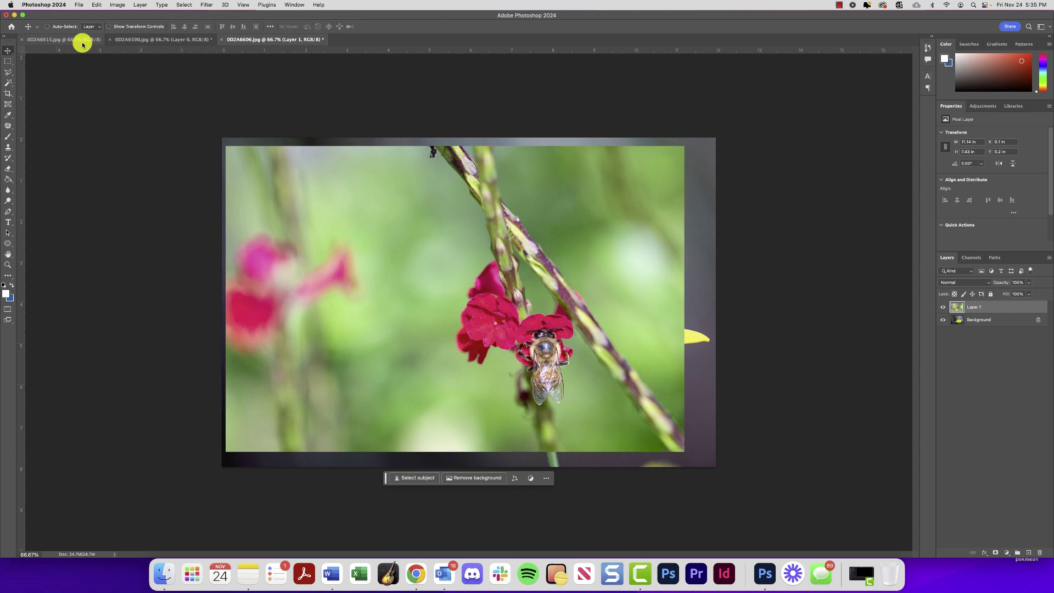
- Unlock the Background layer of 0D2A6615.jpg, the photo with two yellow flowers in focus
click(59, 41)
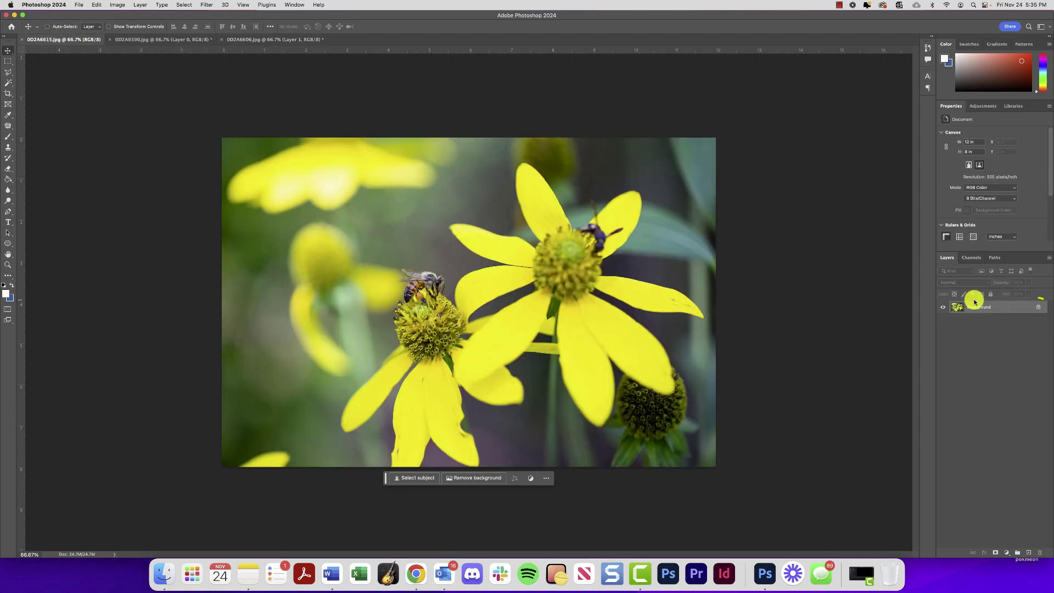
click(1040, 308)
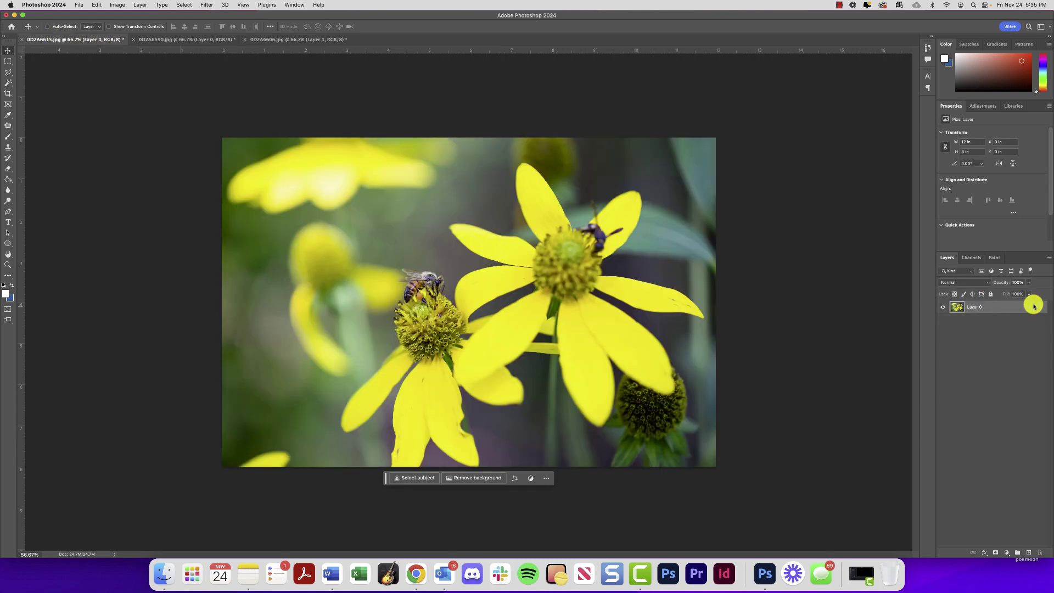
- Copy the two-yellow-flowers layer into 0D2A6606.jpg over the whole canvas, and move the red-flower Layer 1 above it
drag(487, 281, 319, 44)
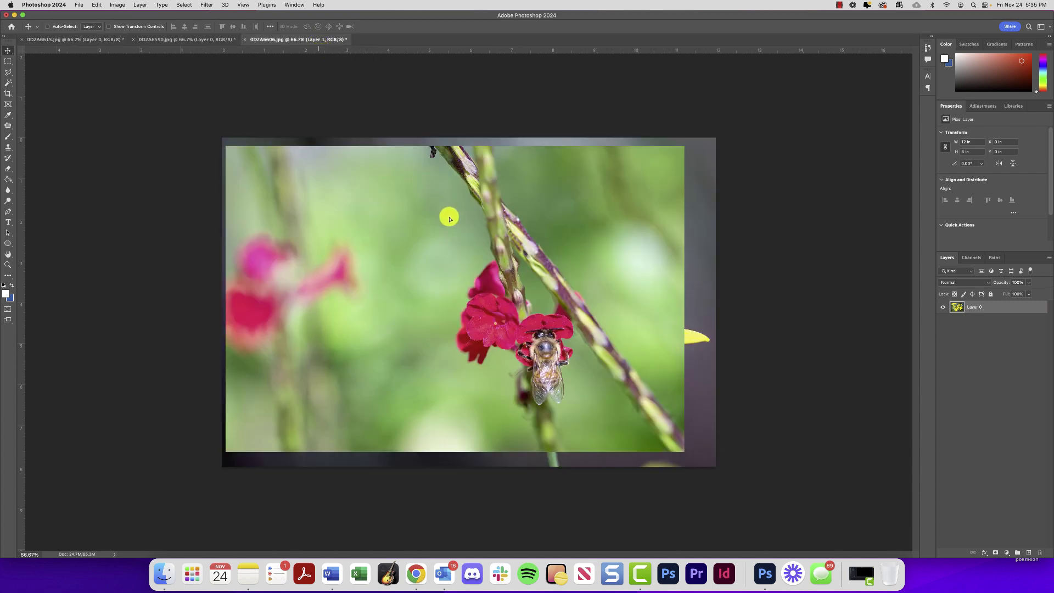
drag(471, 245, 466, 311)
drag(966, 324, 979, 301)
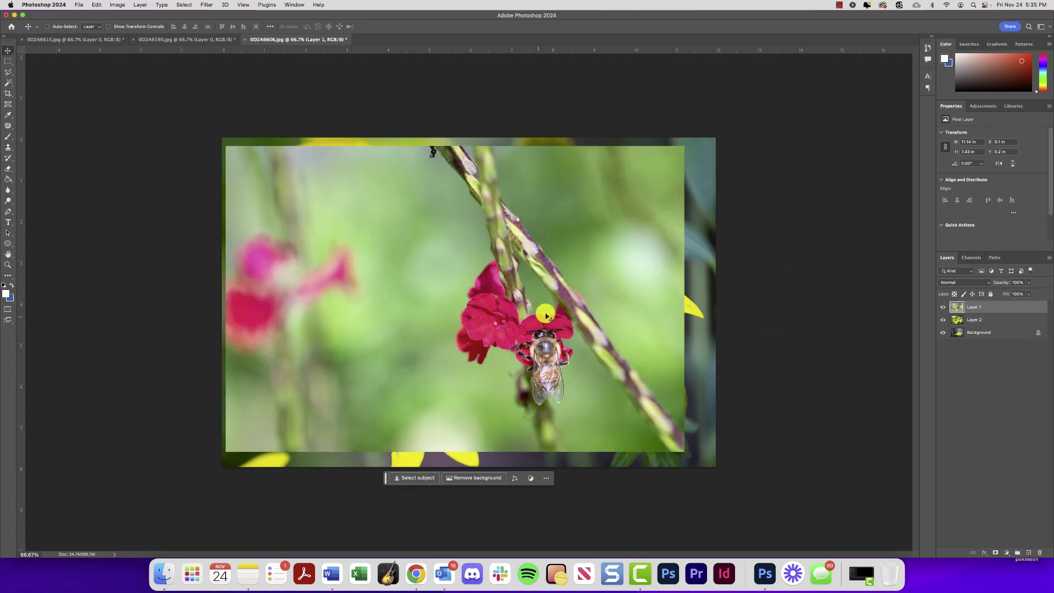
- Align the red-flower Layer 1 with the canvas's upper-left corner and scale it up proportionally to cover the whole canvas
mouse_move(483, 289)
mouse_down()
mouse_move(471, 282)
mouse_move(467, 293)
mouse_up()
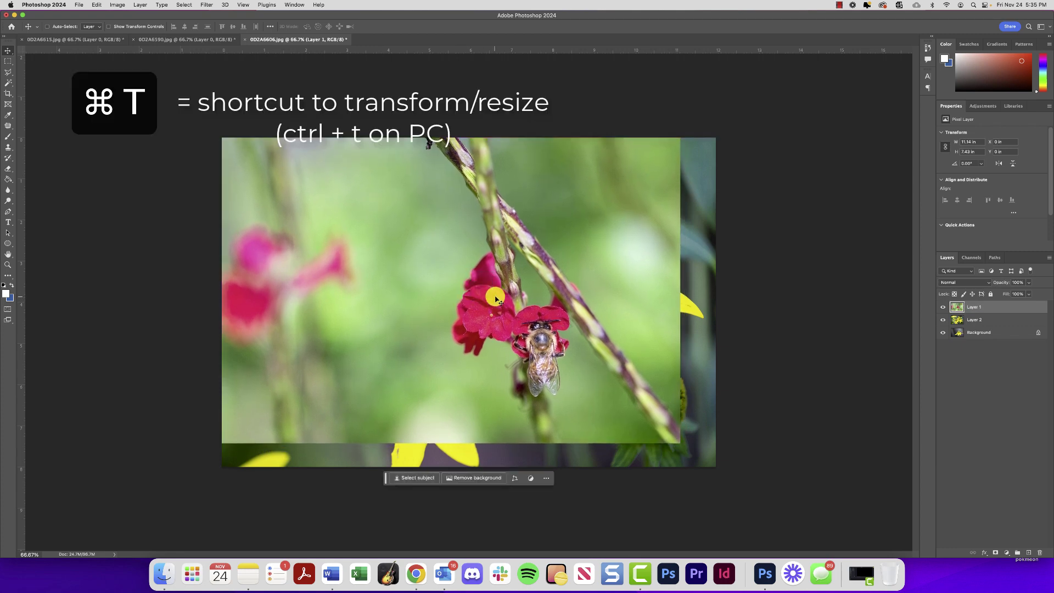
key(super+t)
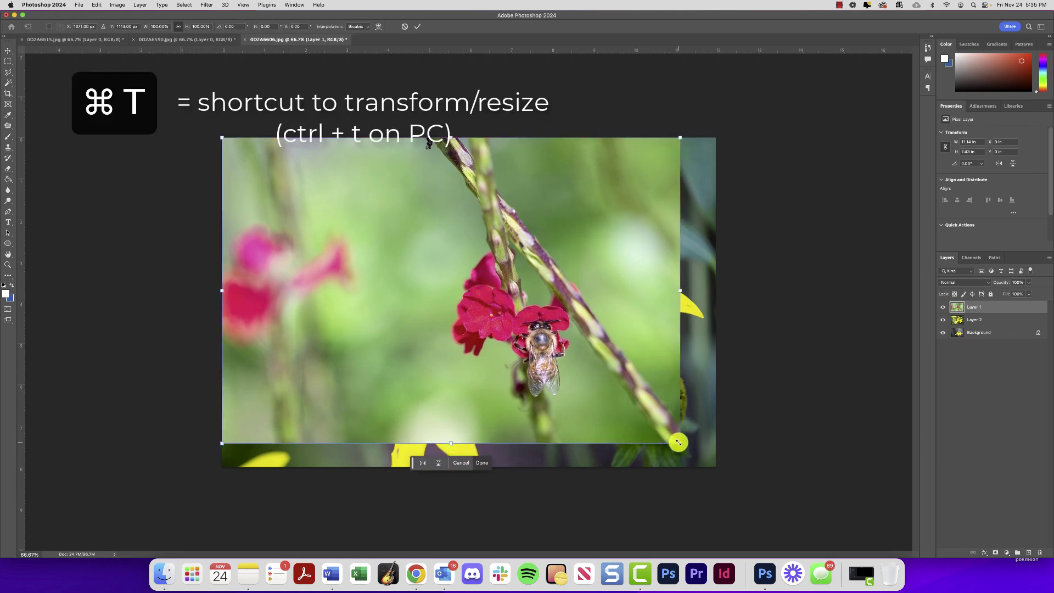
drag(678, 442, 717, 461)
key(Return)
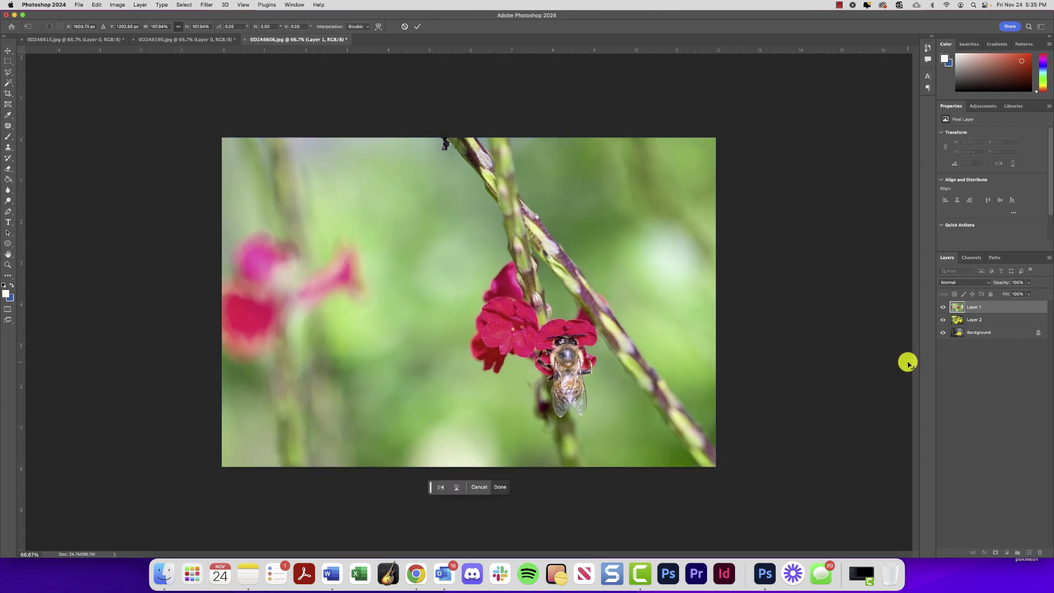
- Hide Layer 1 and Layer 2, and duplicate the Background layer, leaving the original hidden
click(944, 307)
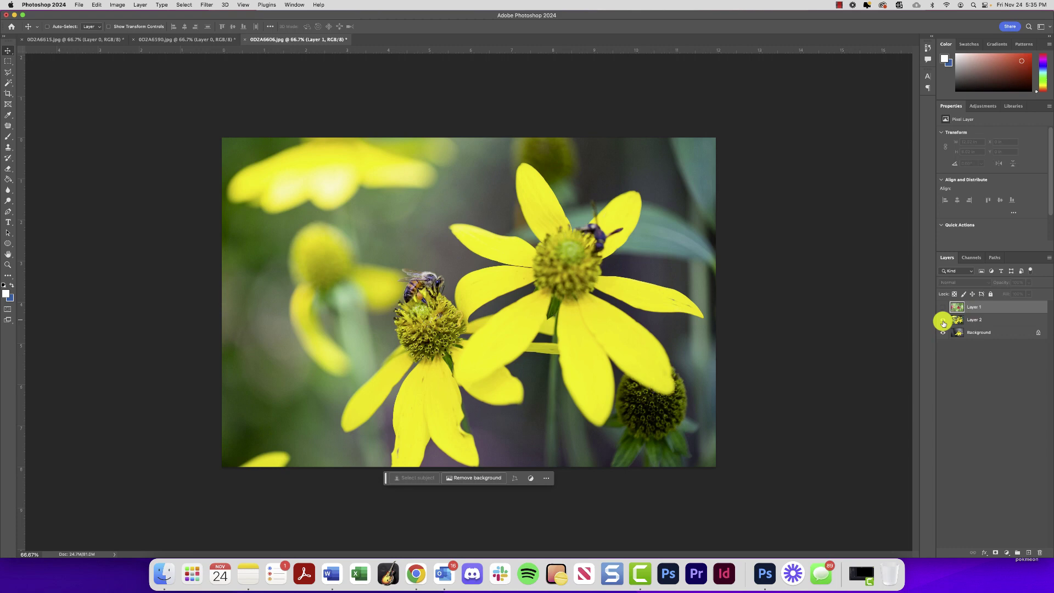
click(944, 320)
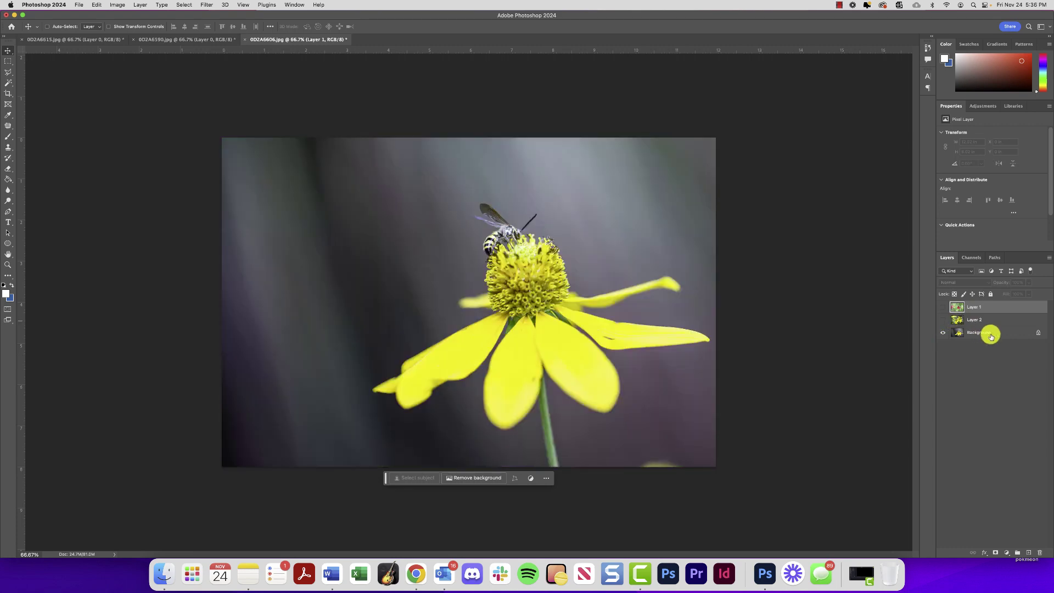
click(1034, 335)
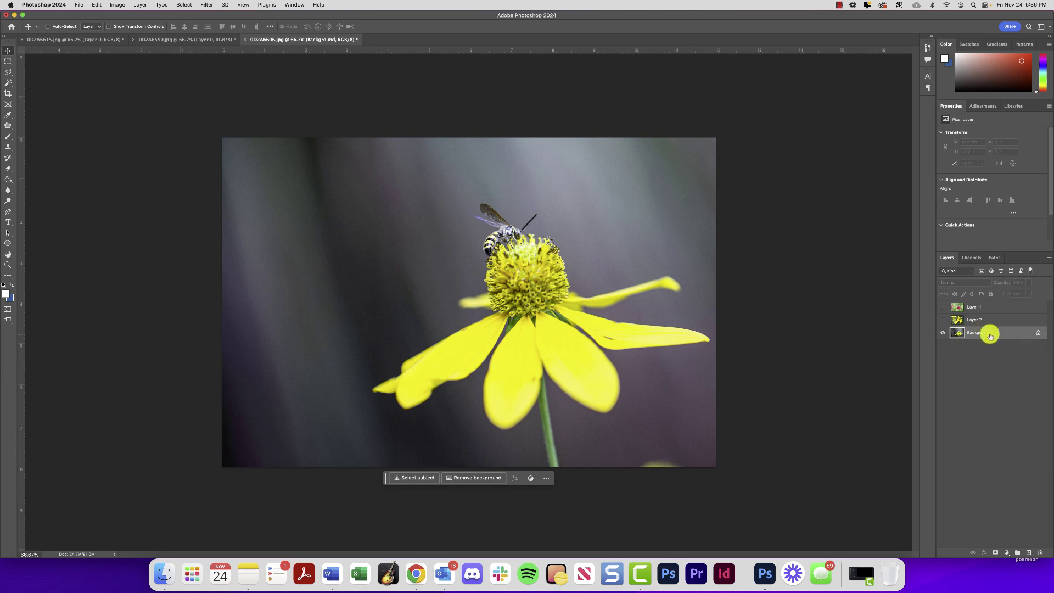
drag(991, 332, 1027, 551)
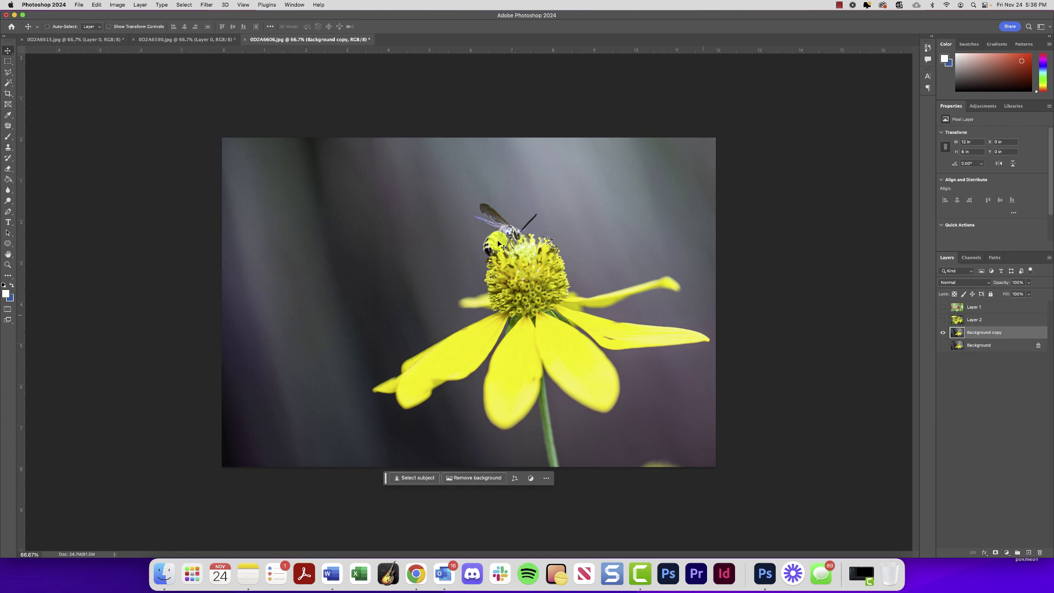
- Copy a rectangle of about 3.45 × 2.09 in around the bee from Background copy to a new layer and shift it up and left
click(9, 62)
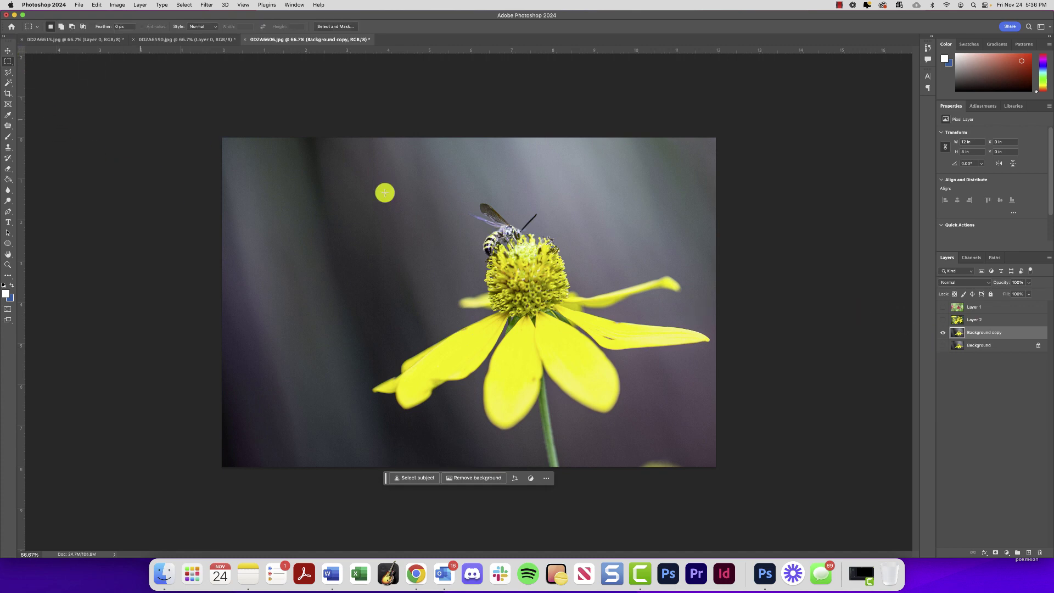
drag(545, 197, 411, 280)
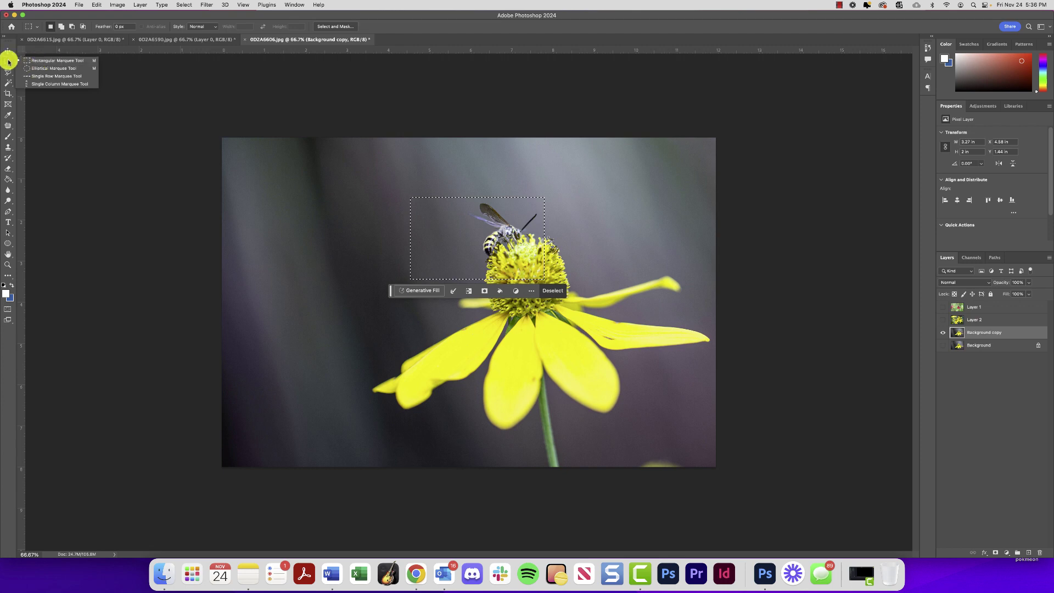
click(539, 177)
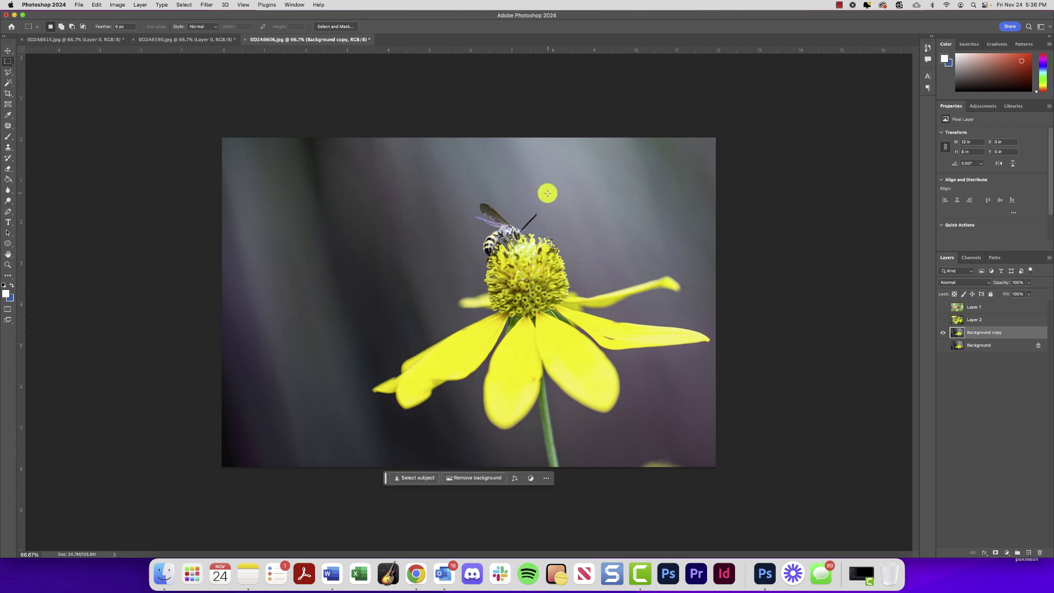
drag(547, 193, 406, 277)
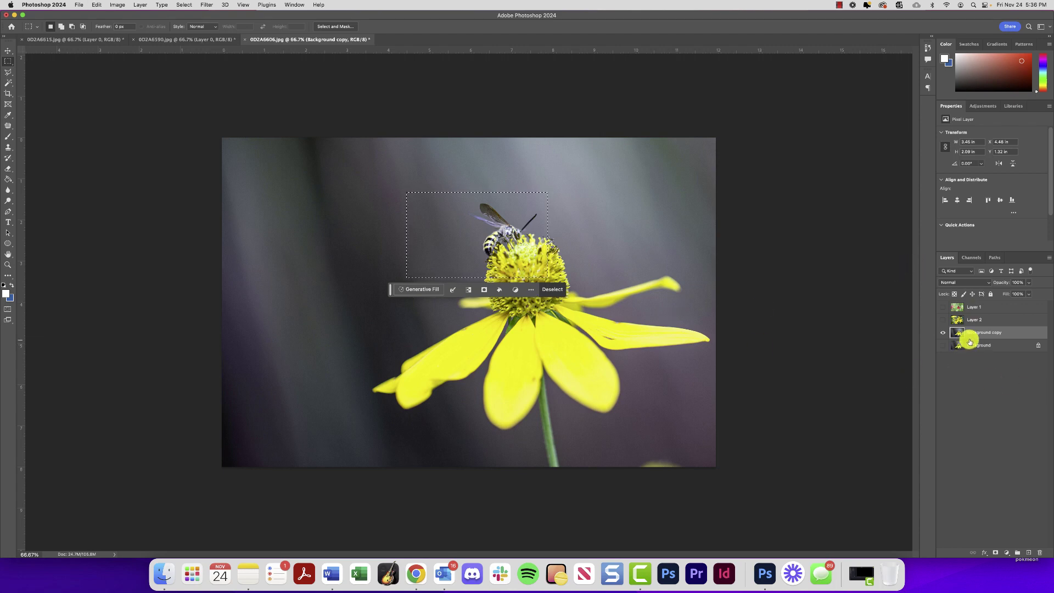
key(super+v)
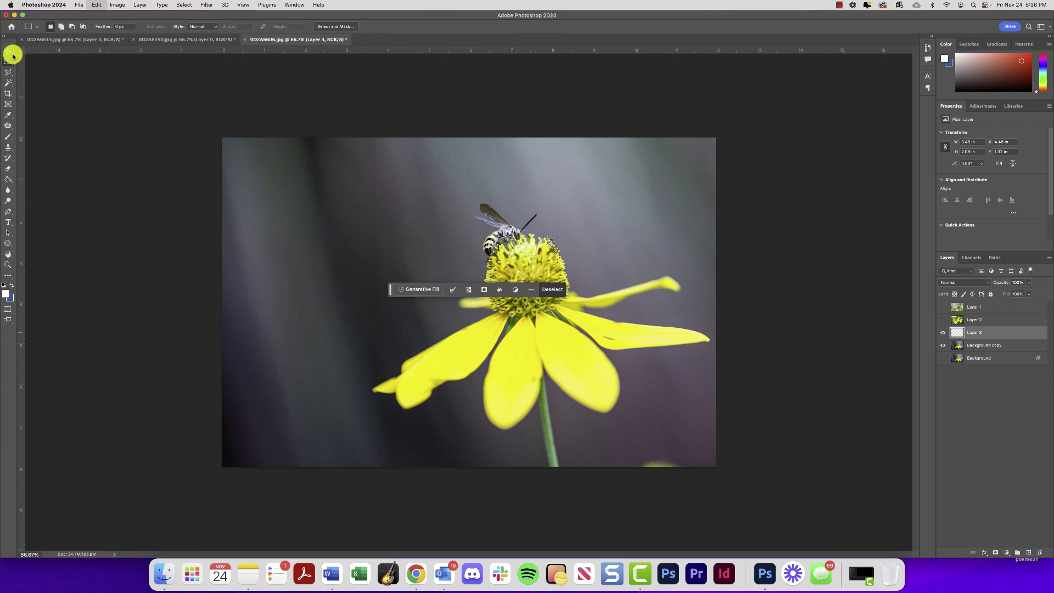
key(v)
drag(545, 230, 523, 214)
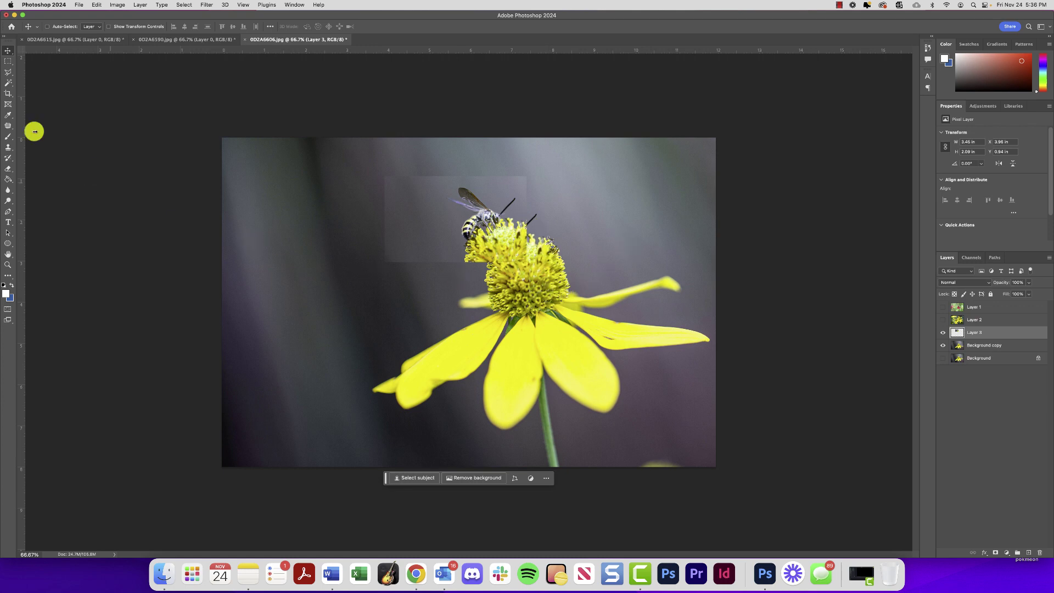
- Copy a rectangle of about 3.75 in wide around the flower's upper right petal from Background copy to a new layer
click(5, 65)
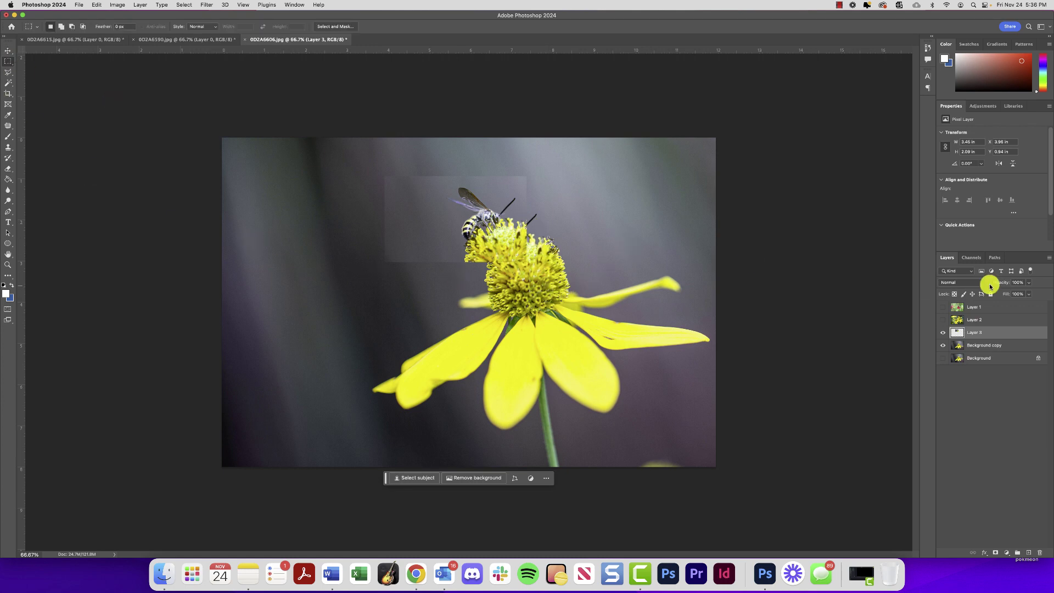
click(973, 347)
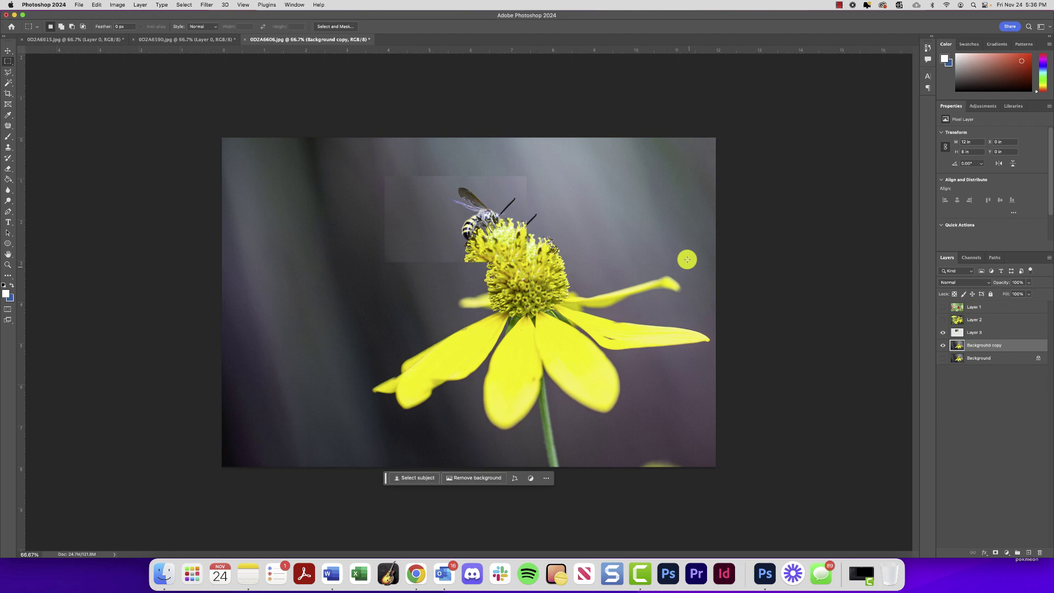
drag(696, 267, 541, 316)
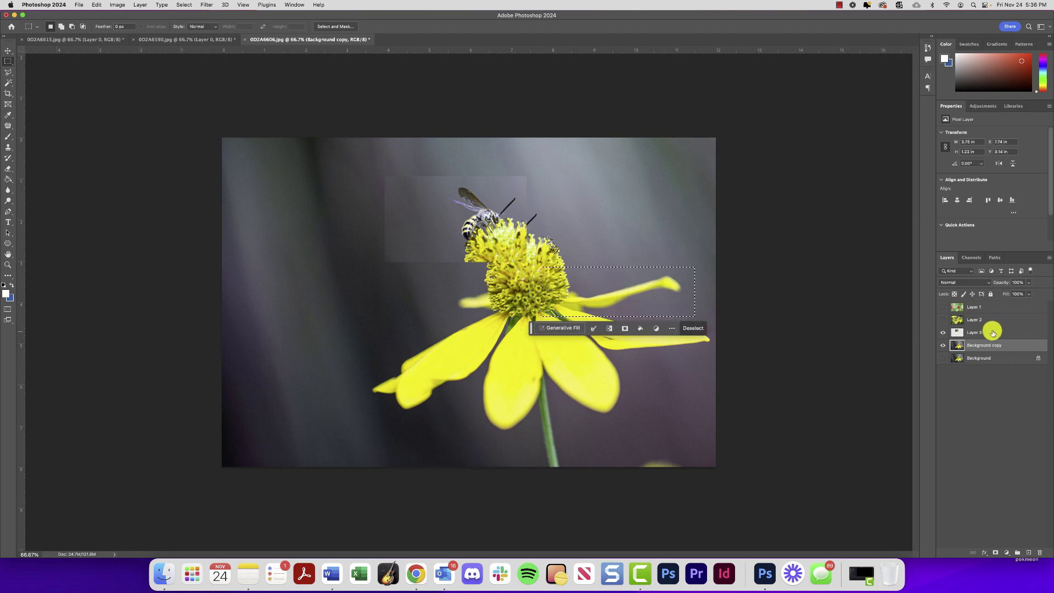
key(super+c)
key(super+v)
key(super+d)
- Stack the petal piece above Layer 3 and place it about 7.94 in across and 3.64 in down, slightly below the original petal
click(6, 50)
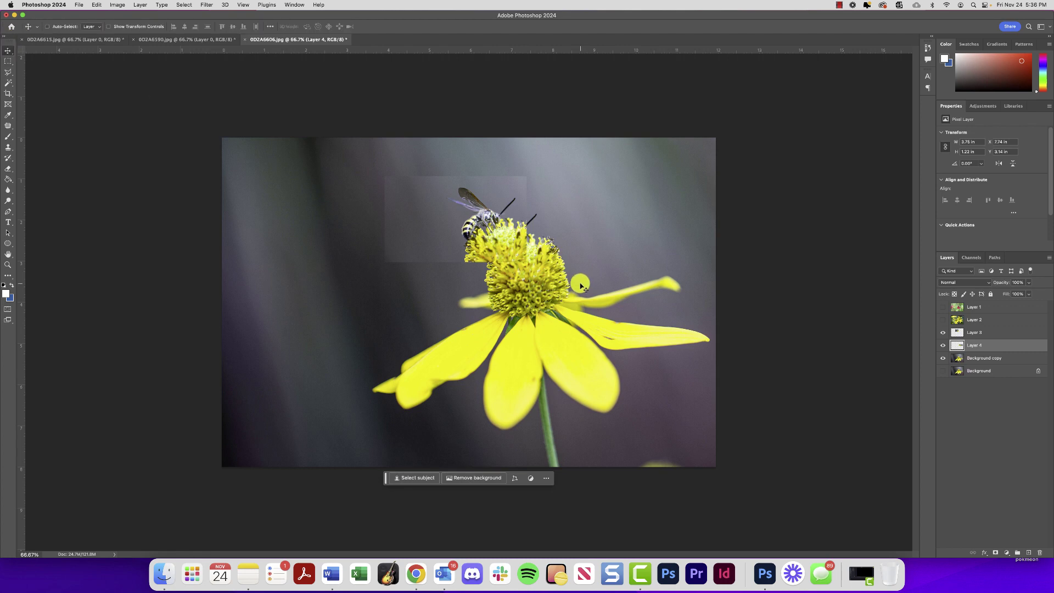
drag(581, 285, 532, 260)
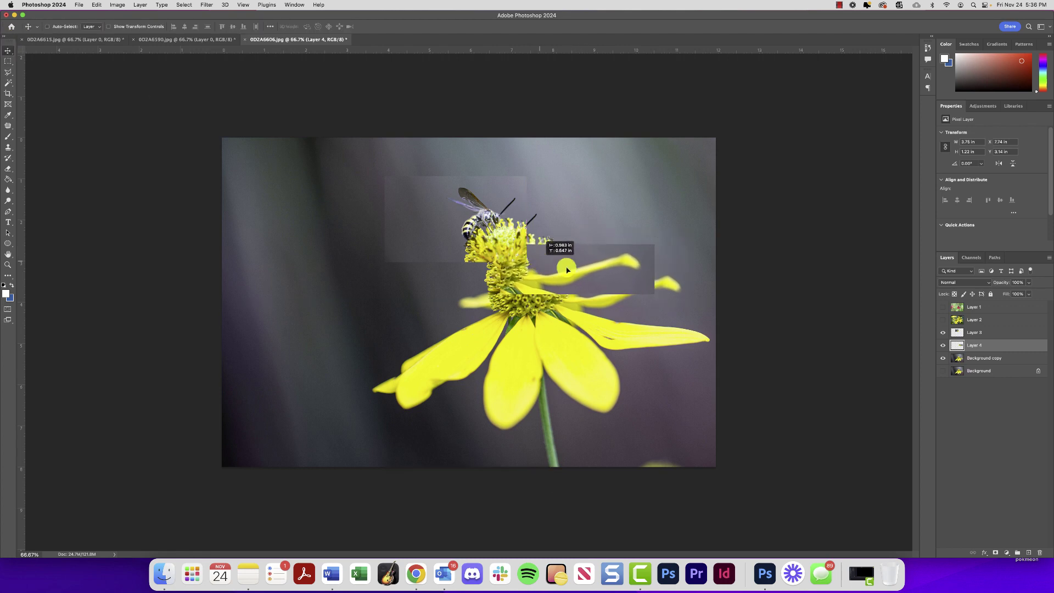
drag(567, 270, 567, 270)
drag(977, 344, 977, 333)
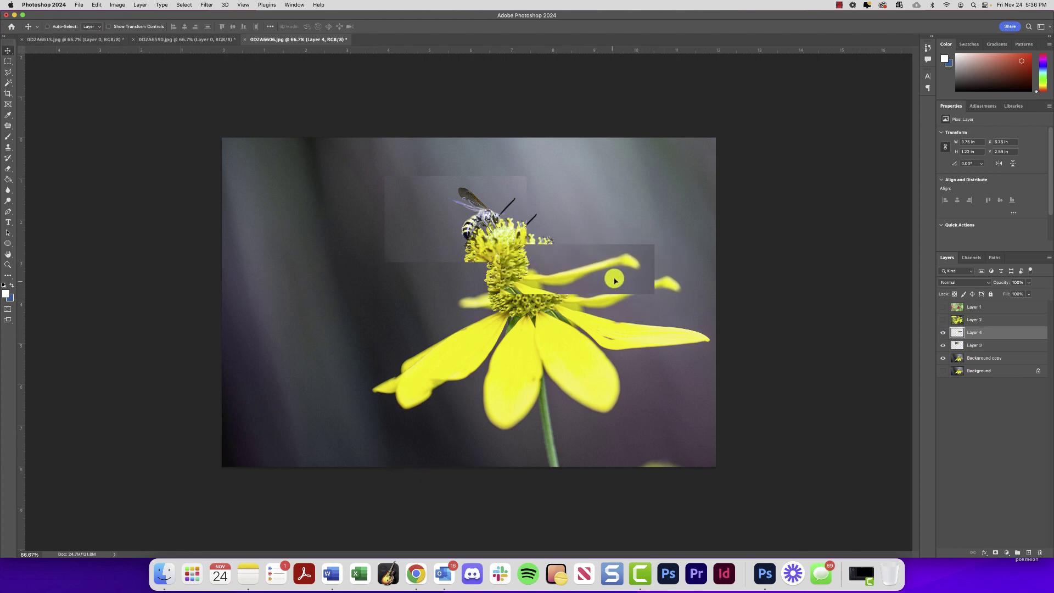
drag(615, 280, 631, 312)
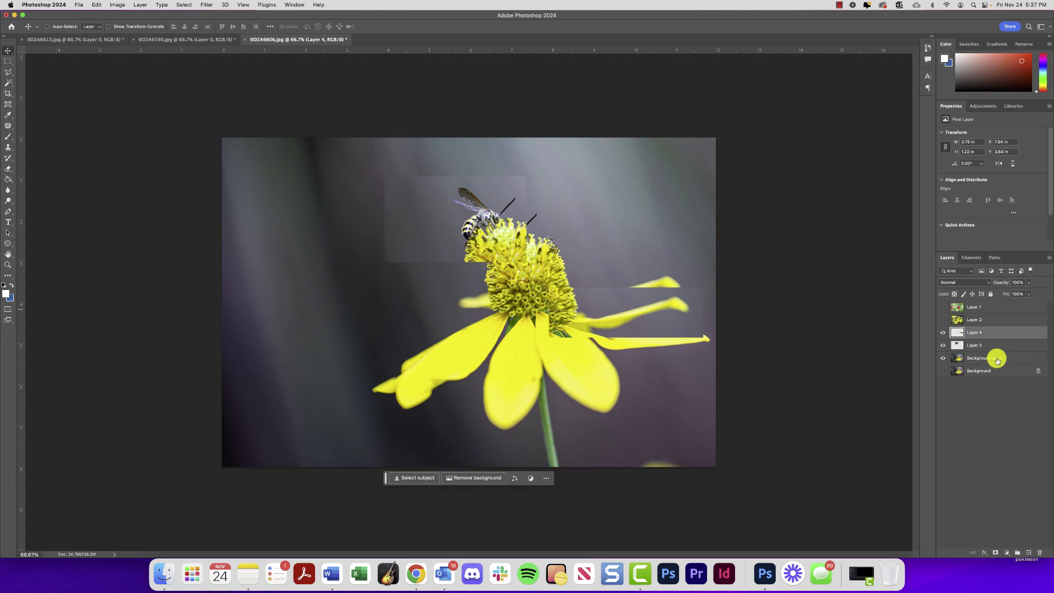
- Show the red-flower Layer 1 and add a layer mask to it
click(965, 311)
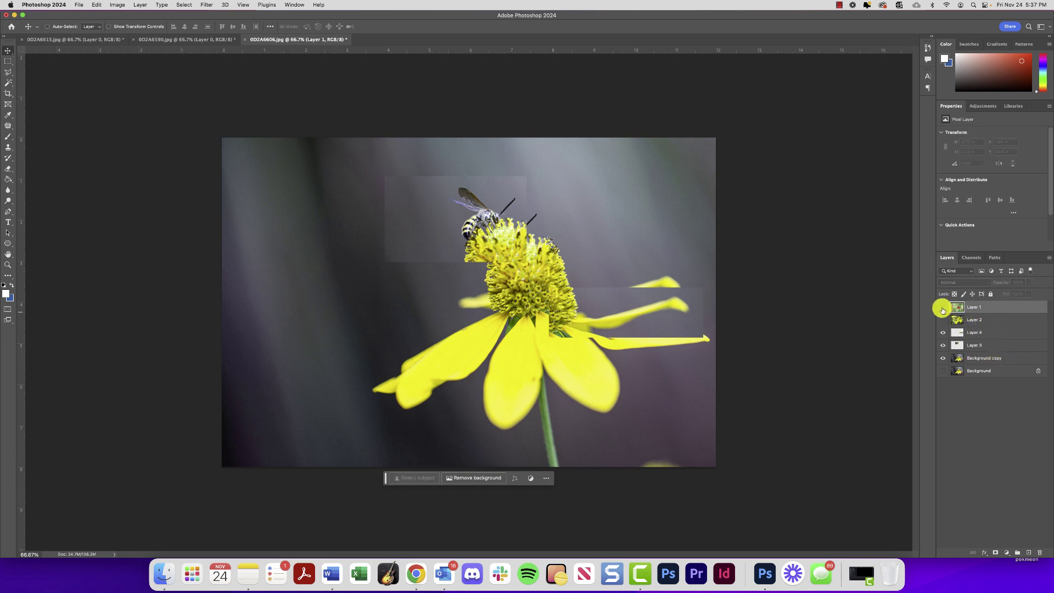
click(943, 308)
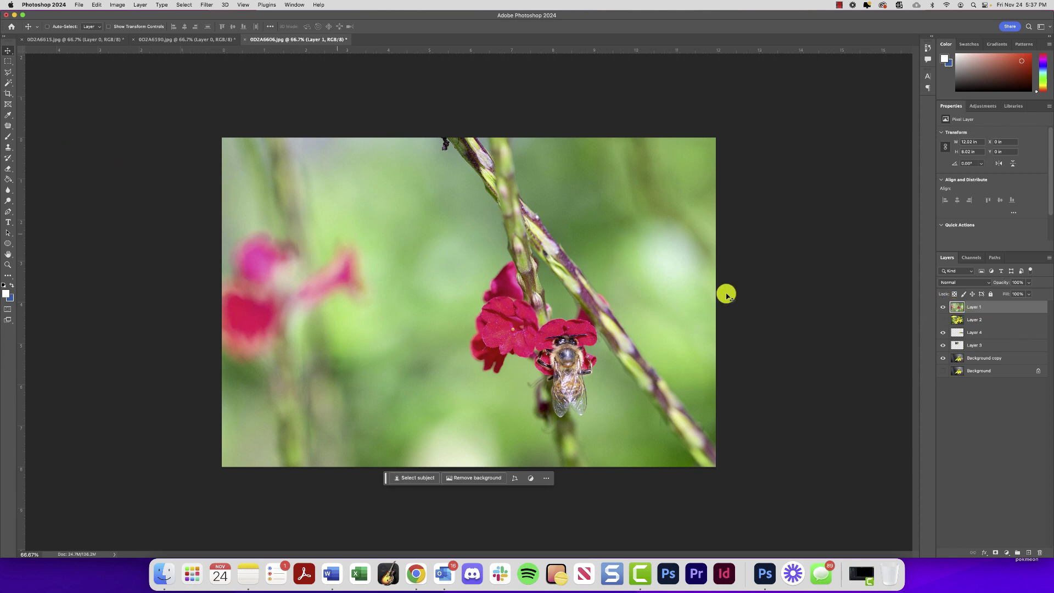
click(945, 306)
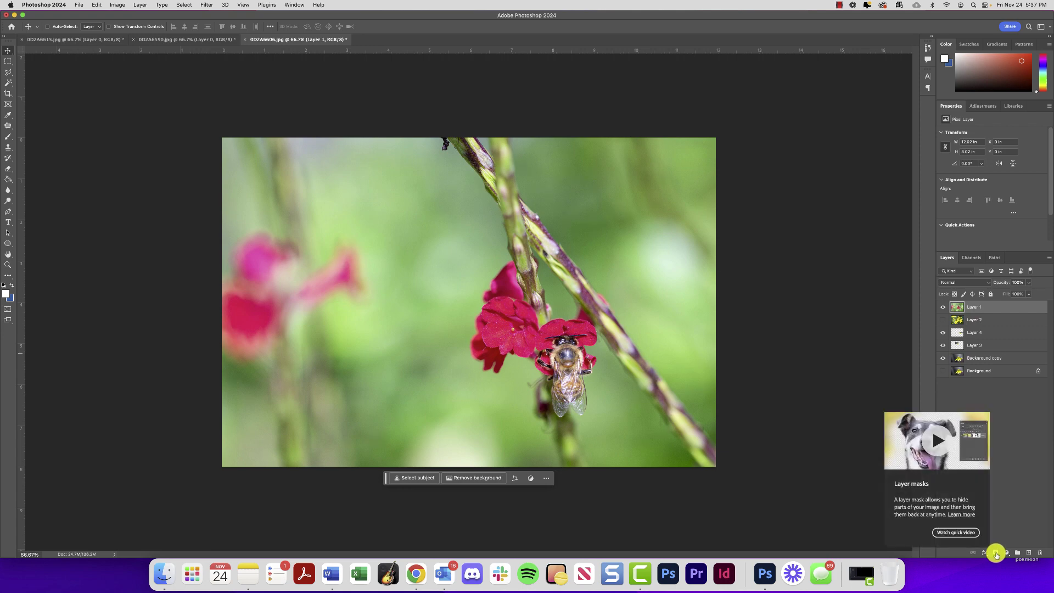
click(997, 554)
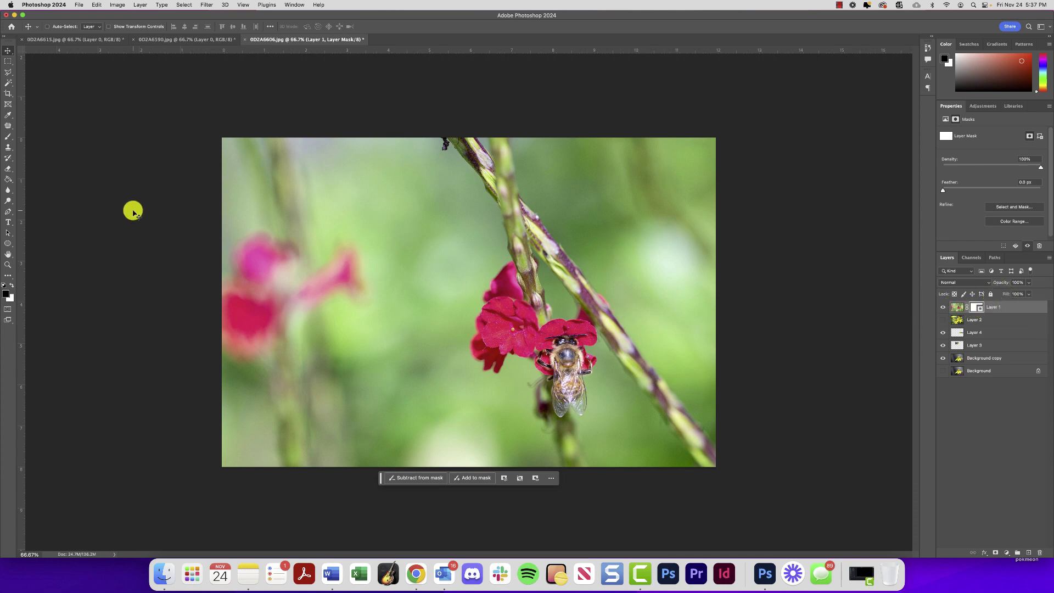
- Brush black on Layer 1's mask to hide the area left of the in-focus red flower, and brush white to restore its upper part
click(8, 137)
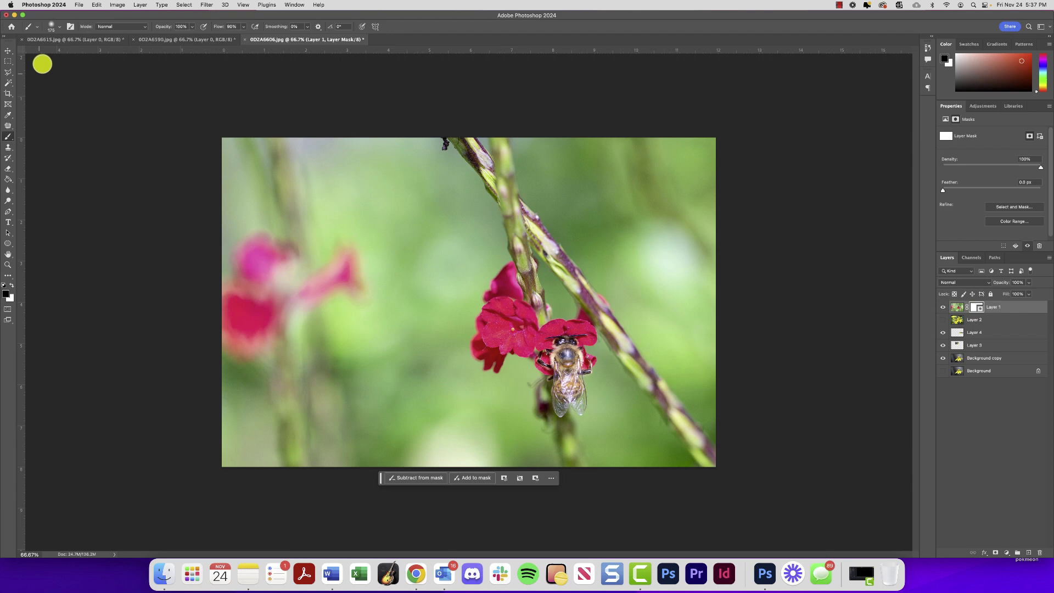
mouse_move(423, 222)
mouse_down()
mouse_move(432, 346)
mouse_move(410, 343)
mouse_move(510, 376)
mouse_move(486, 391)
mouse_move(416, 384)
mouse_move(418, 355)
mouse_move(510, 423)
mouse_up()
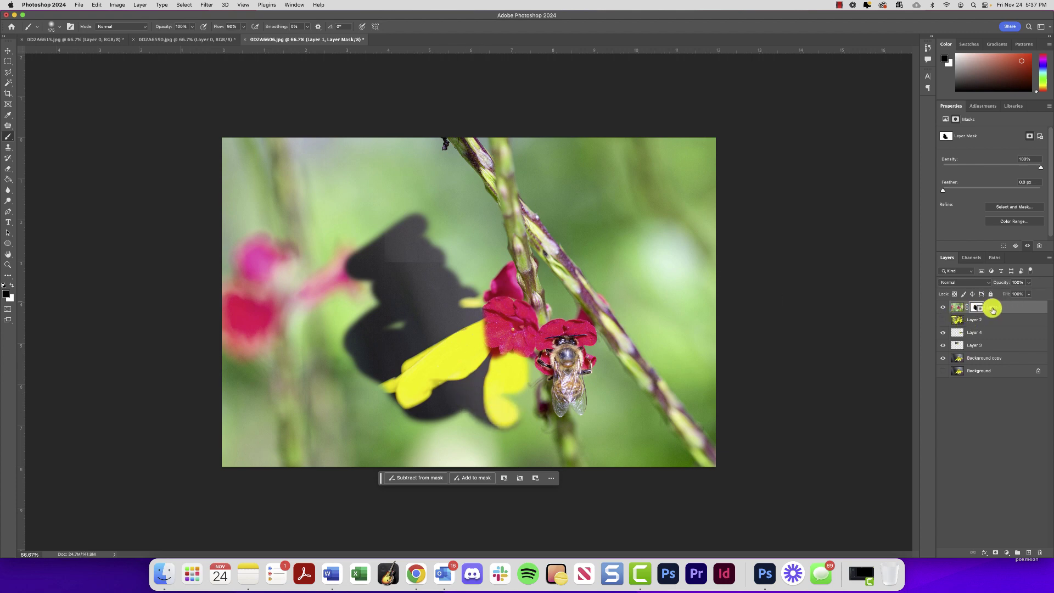
click(11, 286)
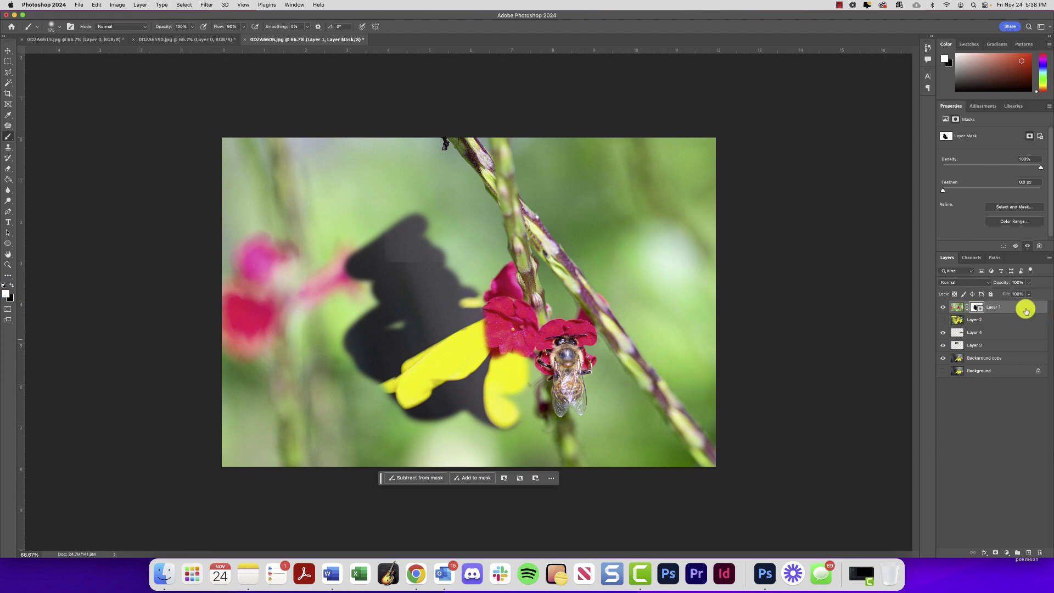
mouse_move(427, 259)
mouse_down()
mouse_move(414, 285)
mouse_move(456, 290)
mouse_move(480, 332)
mouse_move(496, 325)
mouse_move(454, 298)
mouse_move(478, 348)
mouse_move(519, 356)
mouse_move(491, 361)
mouse_up()
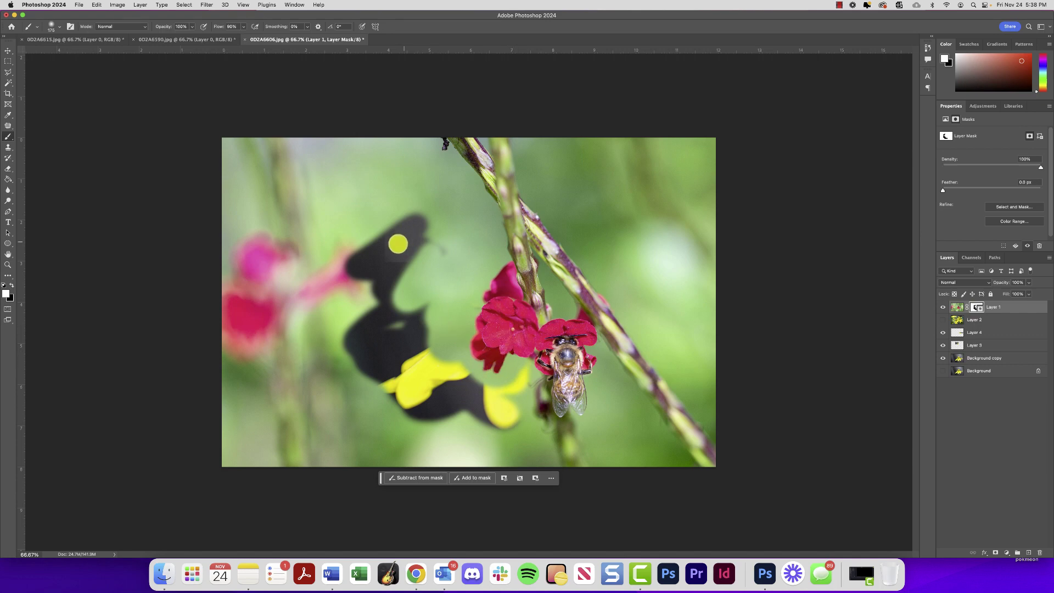
mouse_move(398, 243)
mouse_down()
mouse_move(441, 306)
mouse_move(438, 330)
mouse_move(464, 336)
mouse_move(453, 295)
mouse_move(433, 327)
mouse_move(464, 329)
mouse_move(459, 349)
mouse_move(428, 253)
mouse_move(441, 250)
mouse_move(449, 266)
mouse_move(417, 274)
mouse_move(441, 284)
mouse_move(462, 274)
mouse_move(466, 261)
mouse_move(446, 220)
mouse_move(367, 222)
mouse_move(399, 246)
mouse_move(389, 273)
mouse_move(432, 301)
mouse_move(444, 288)
mouse_move(332, 249)
mouse_move(385, 261)
mouse_move(362, 277)
mouse_move(447, 309)
mouse_move(396, 293)
mouse_move(379, 301)
mouse_move(341, 240)
mouse_up()
key(x)
key(x)
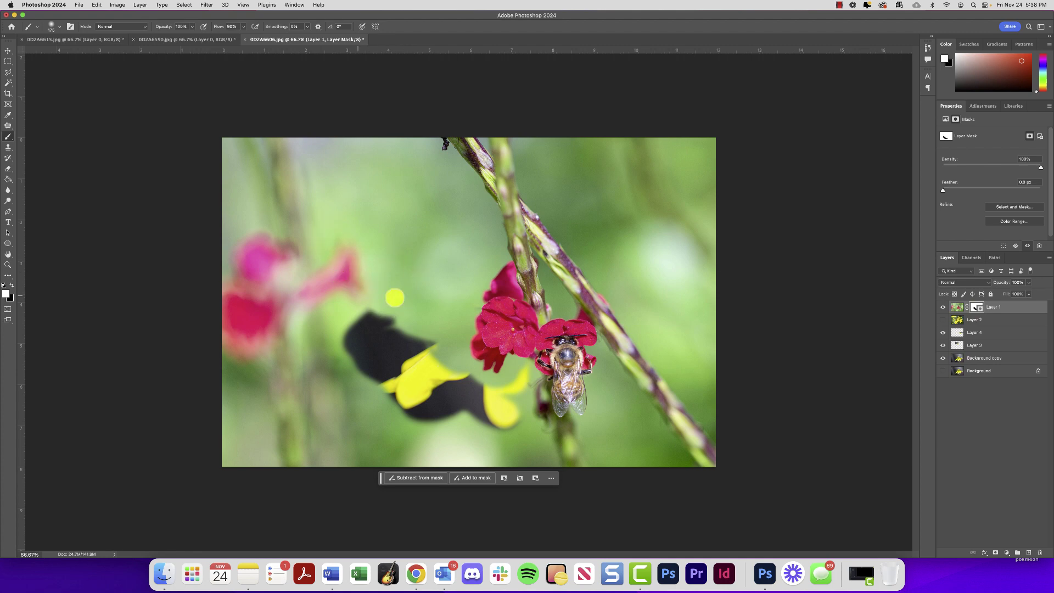
key(x)
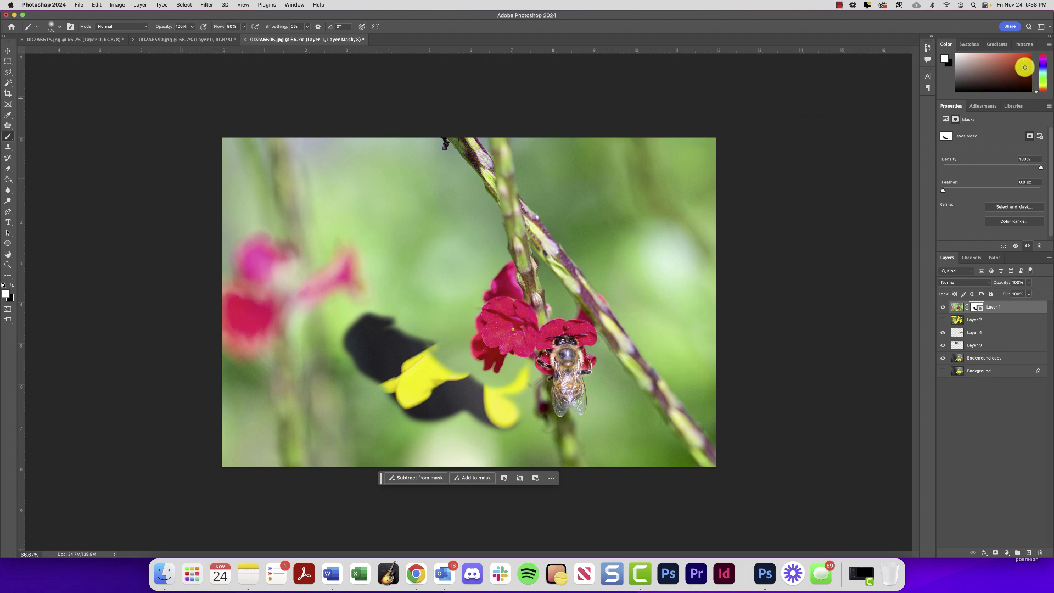
- Try a red foreground color for the mask, and clear all brushed areas from Layer 1's mask
click(1025, 68)
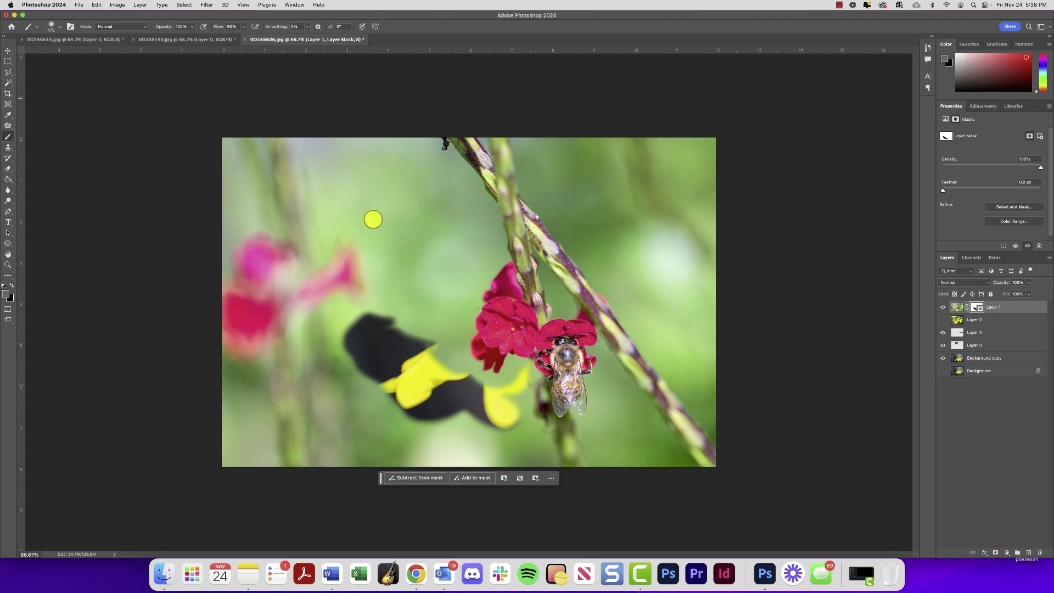
click(505, 227)
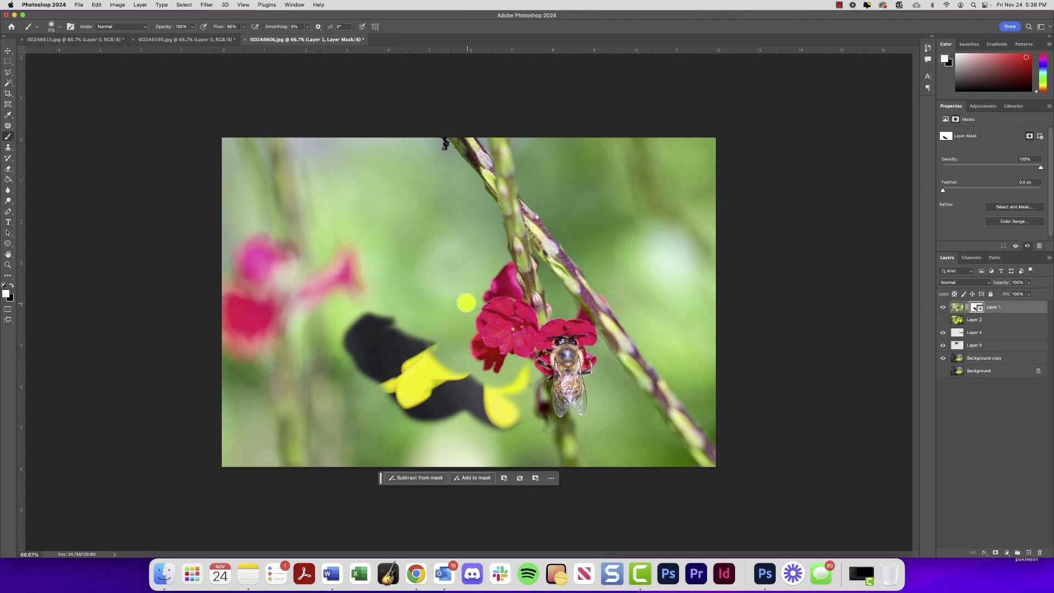
click(967, 310)
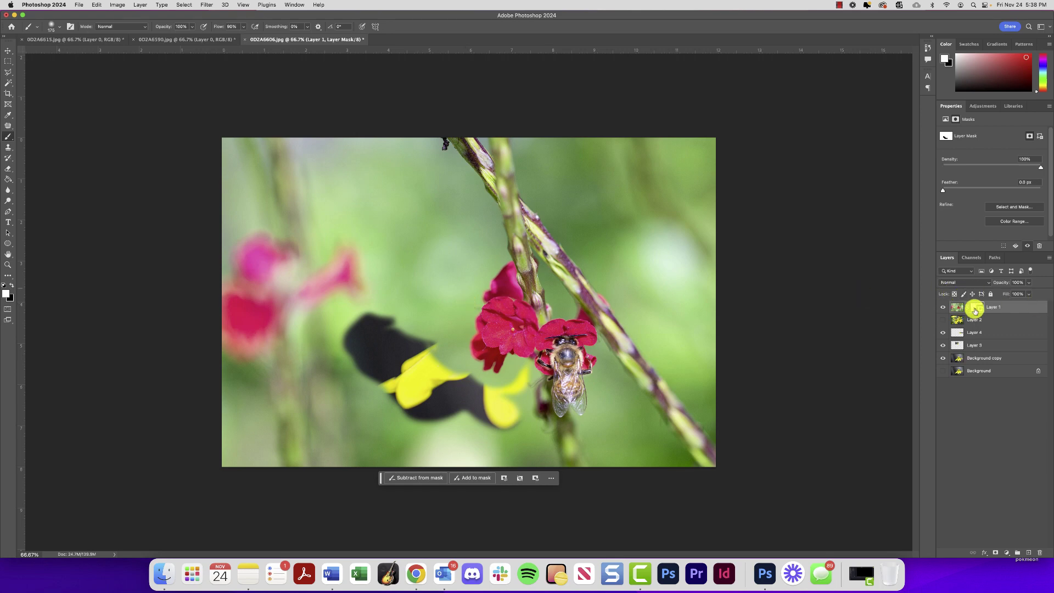
shift+click(976, 310)
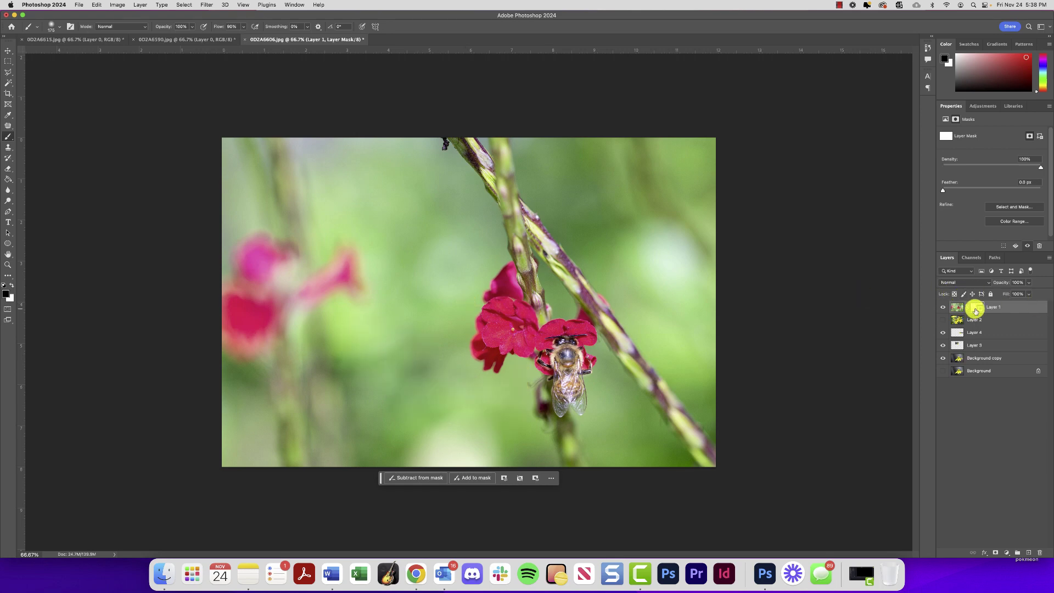
- Select a rectangle around the bee and red petals on Layer 1's mask, try filling it with black, and undo the fill
click(7, 61)
drag(636, 312, 482, 421)
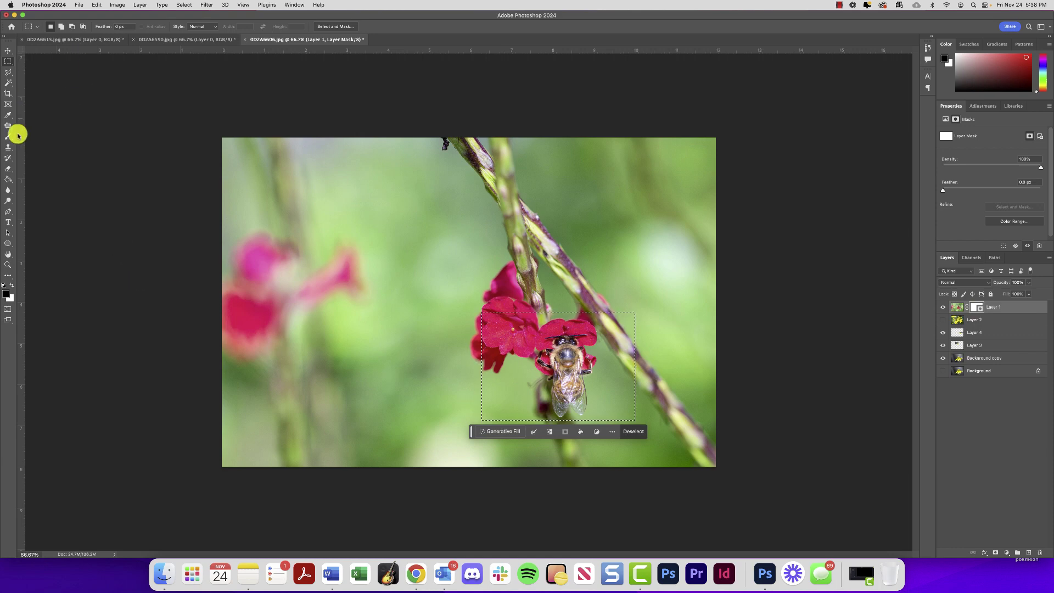
click(9, 182)
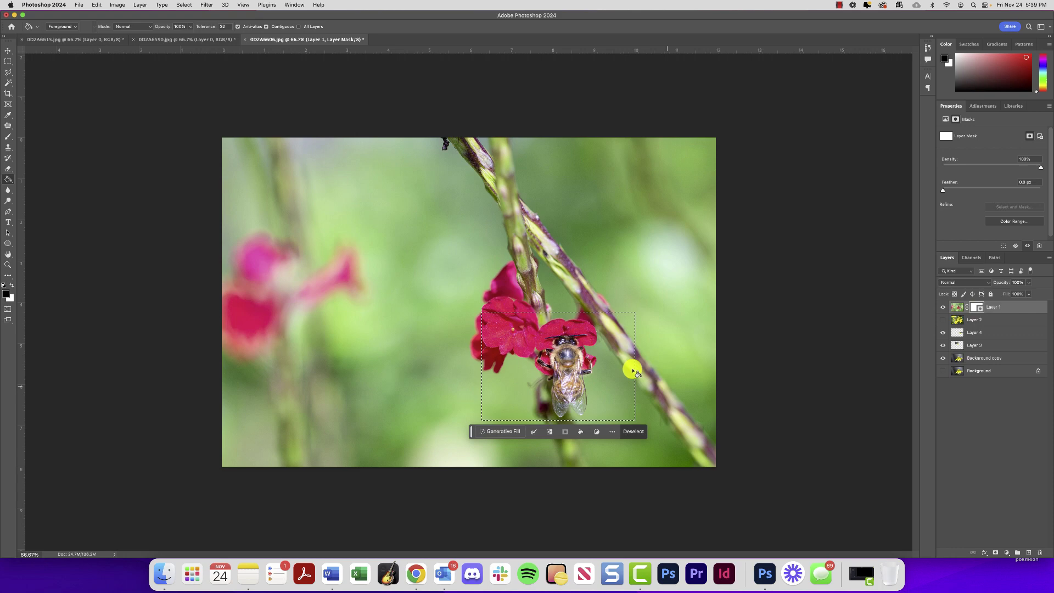
click(602, 357)
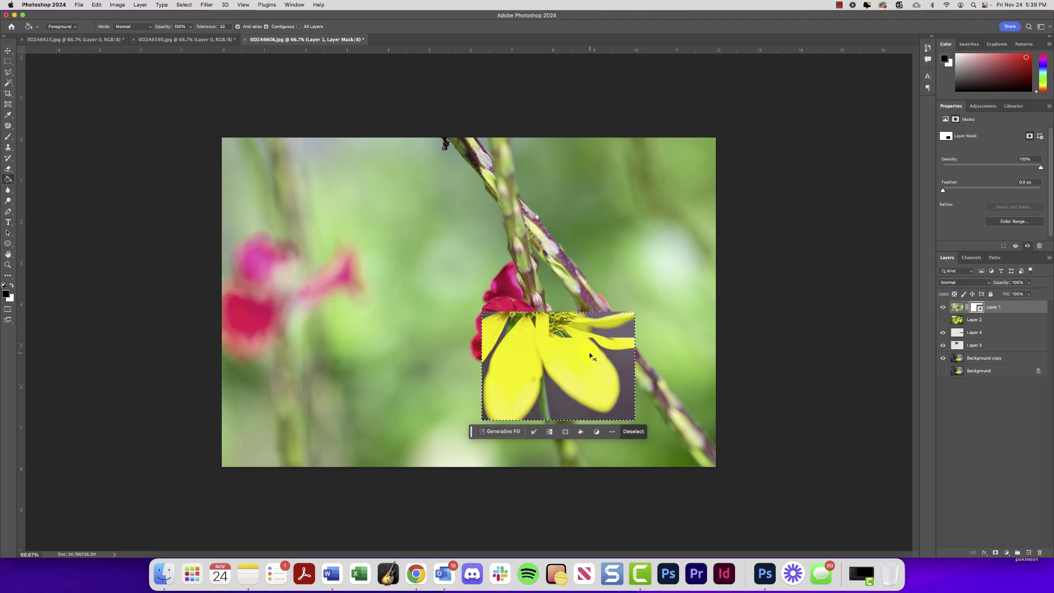
key(super+z)
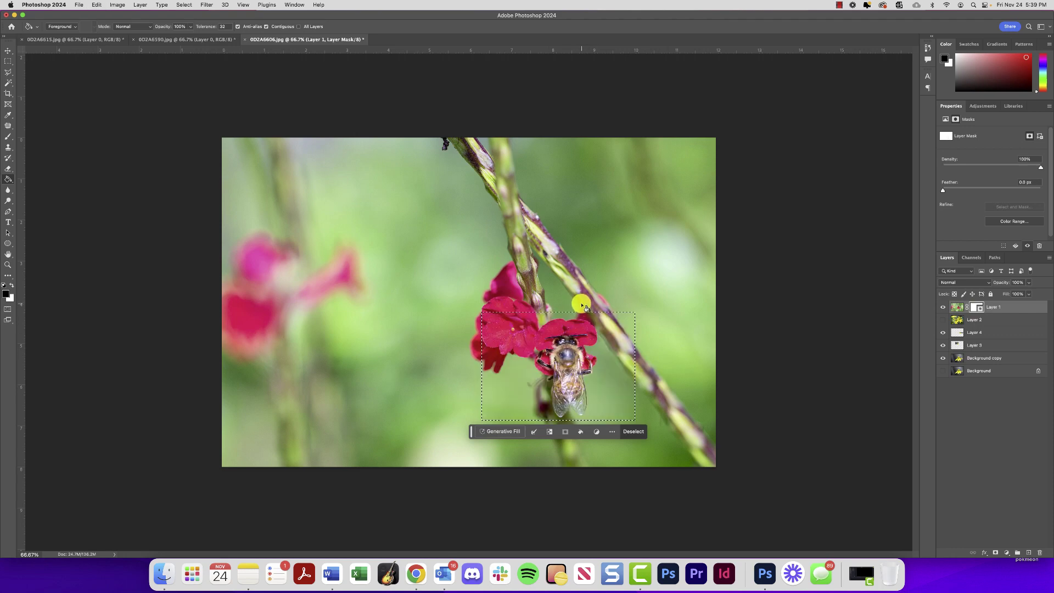
- Invert the rectangular selection and fill it with black on Layer 1's mask to hide everything outside the bee rectangle, then deselect
key(shift+super+i)
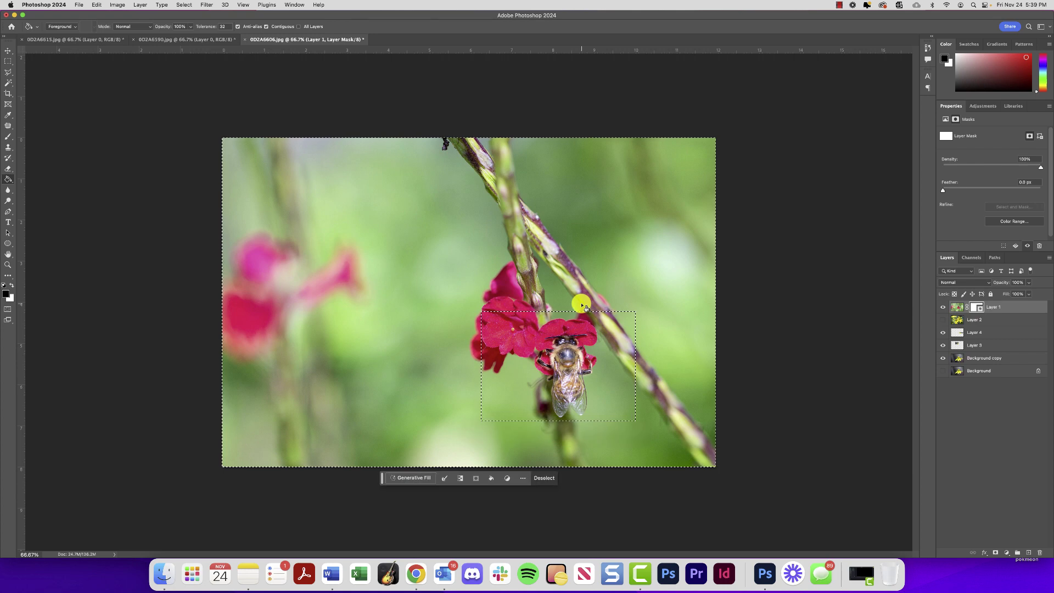
click(183, 5)
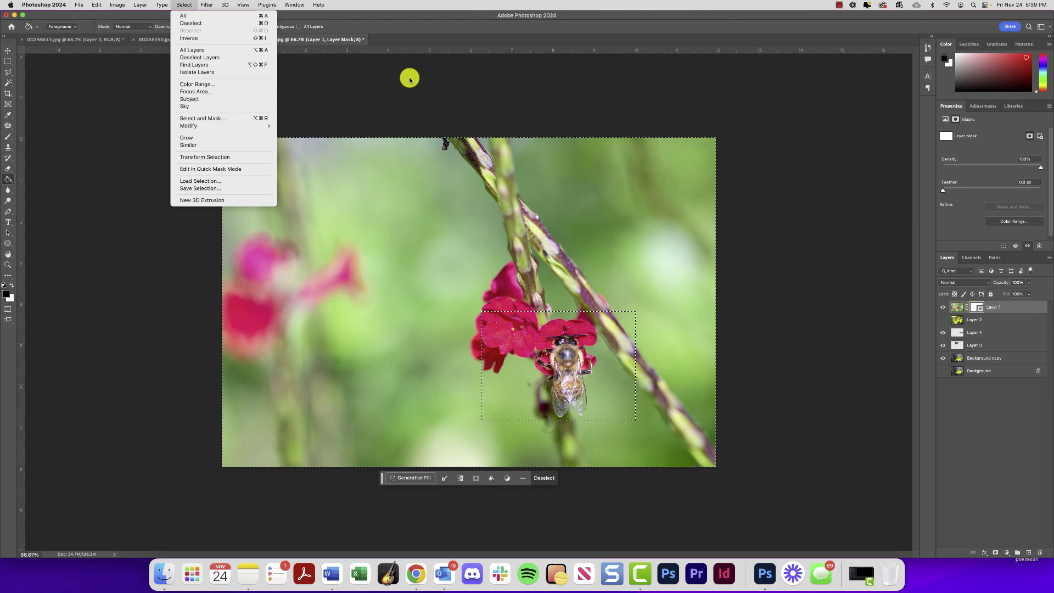
click(535, 200)
click(529, 206)
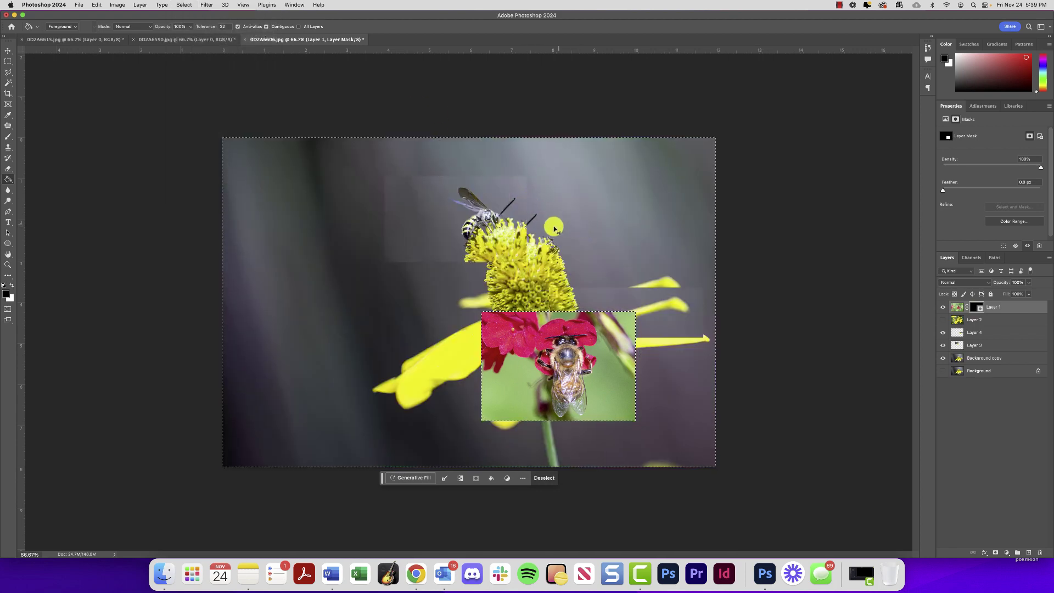
key(super+d)
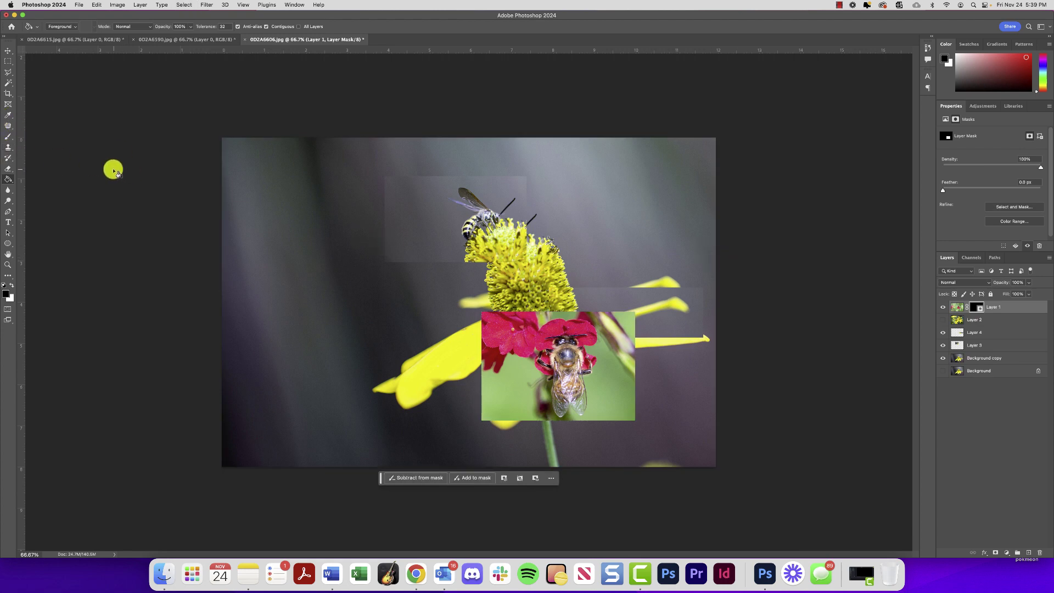
- Reveal three more rectangles of Layer 1 through its mask: a tall one upper right, a wide one mid-left and a small one upper left
click(7, 63)
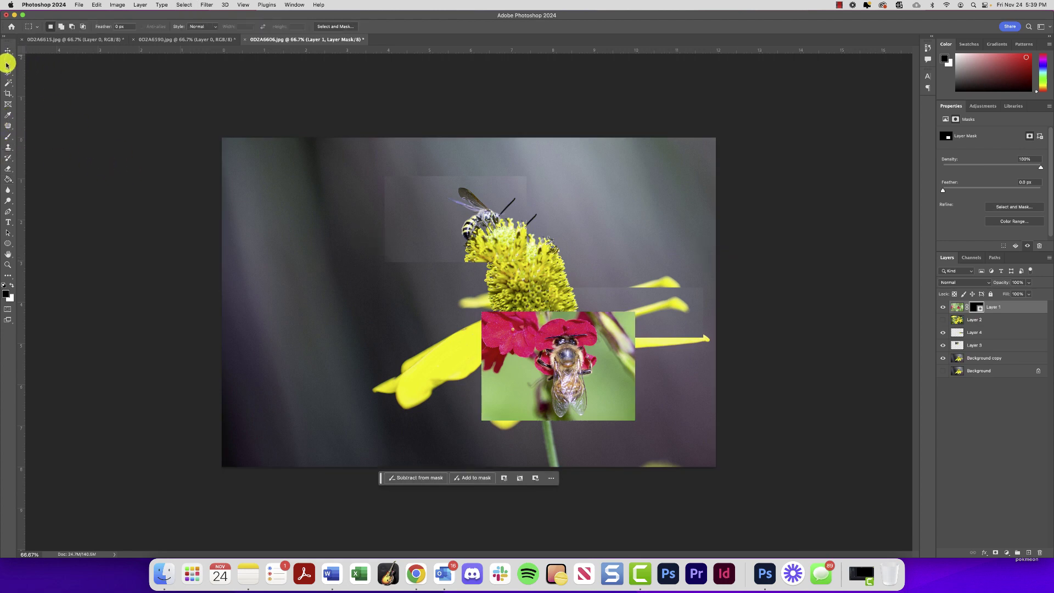
drag(652, 169, 604, 255)
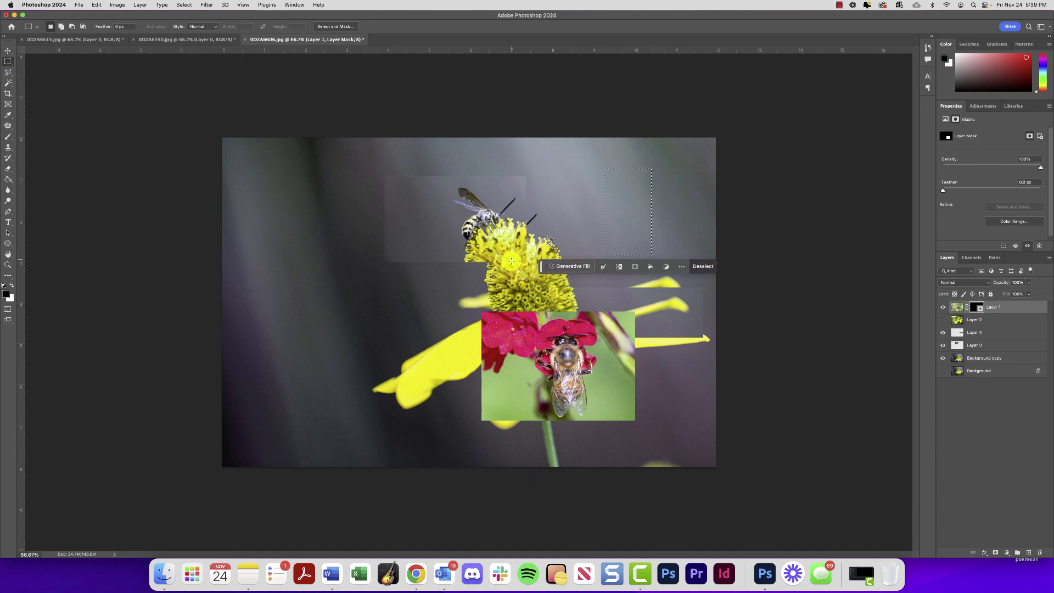
key(BackSpace)
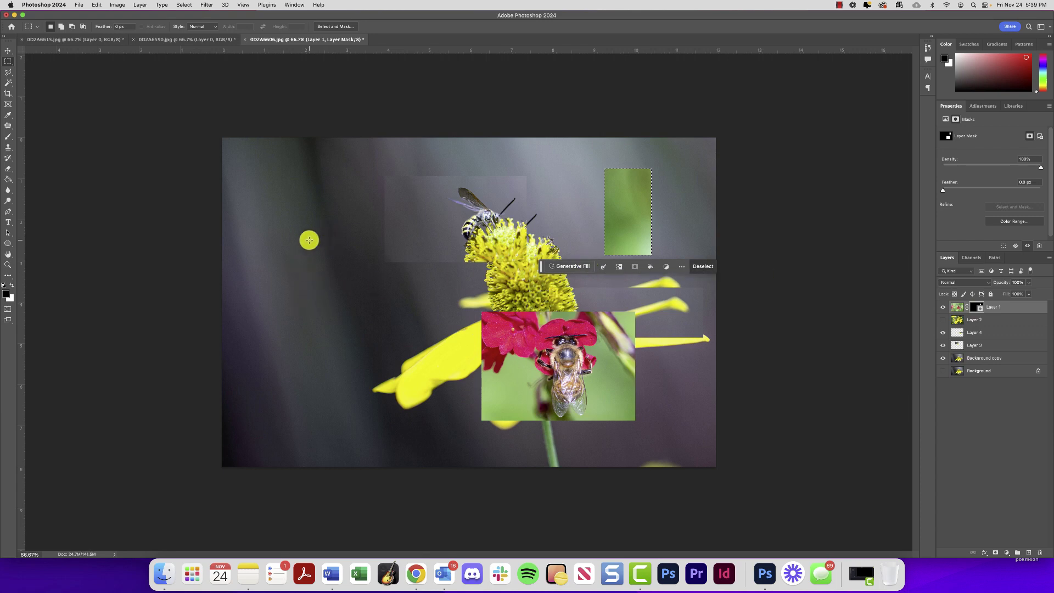
drag(309, 247, 419, 289)
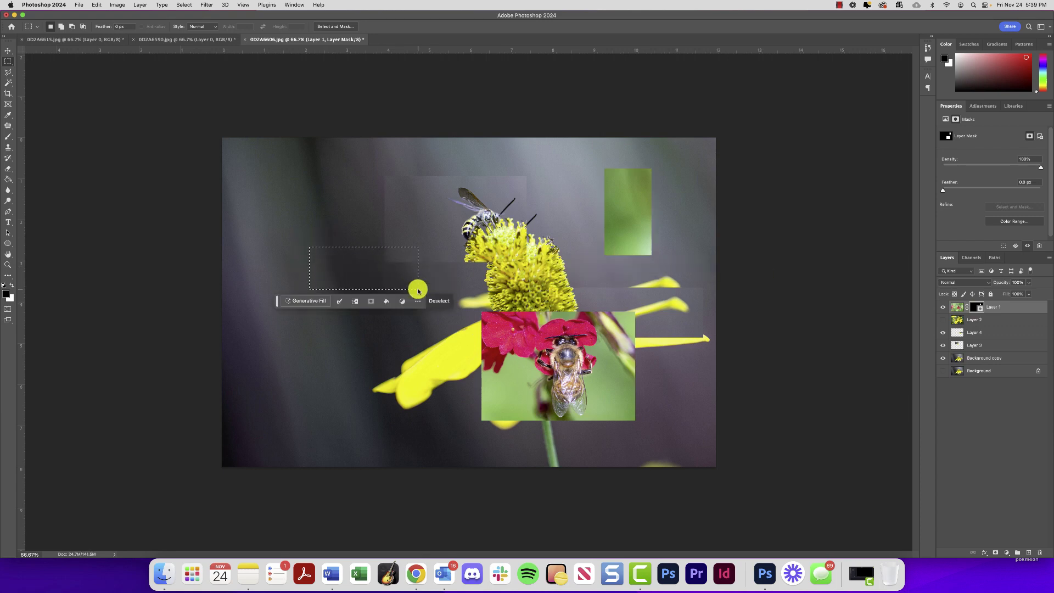
key(BackSpace)
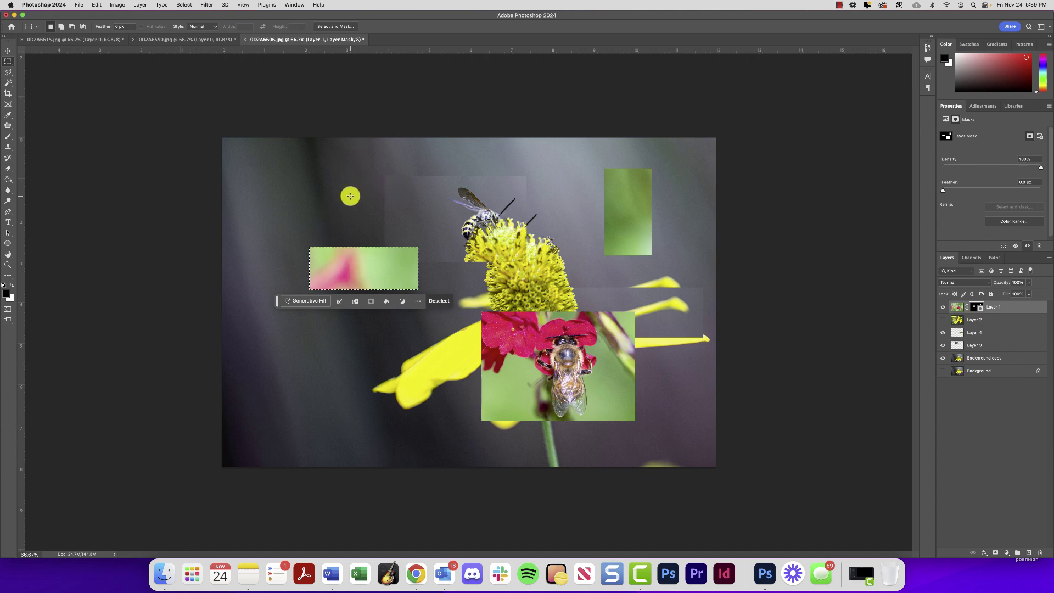
drag(343, 170, 290, 233)
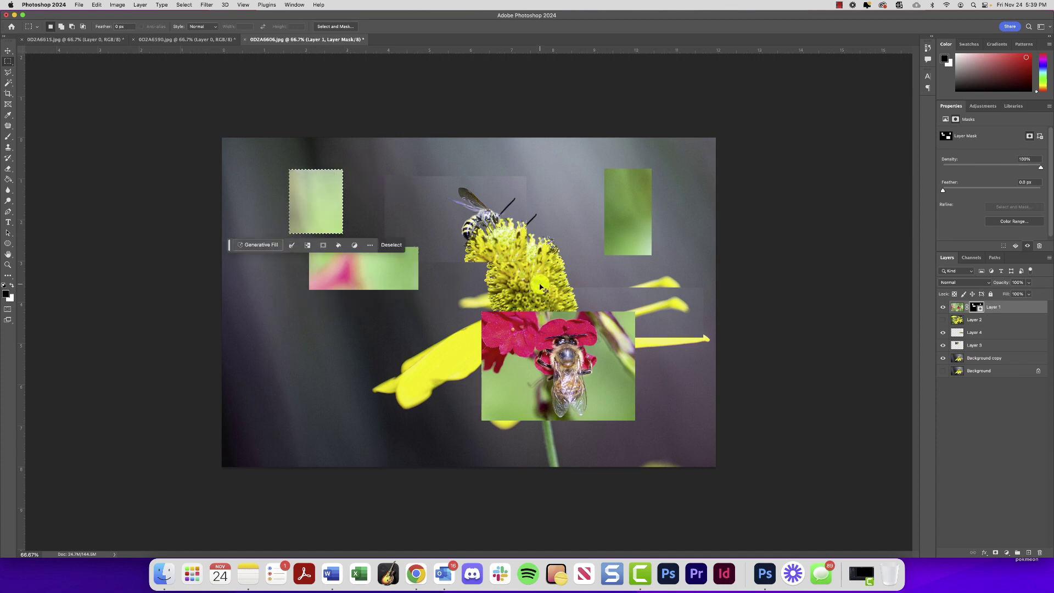
click(609, 305)
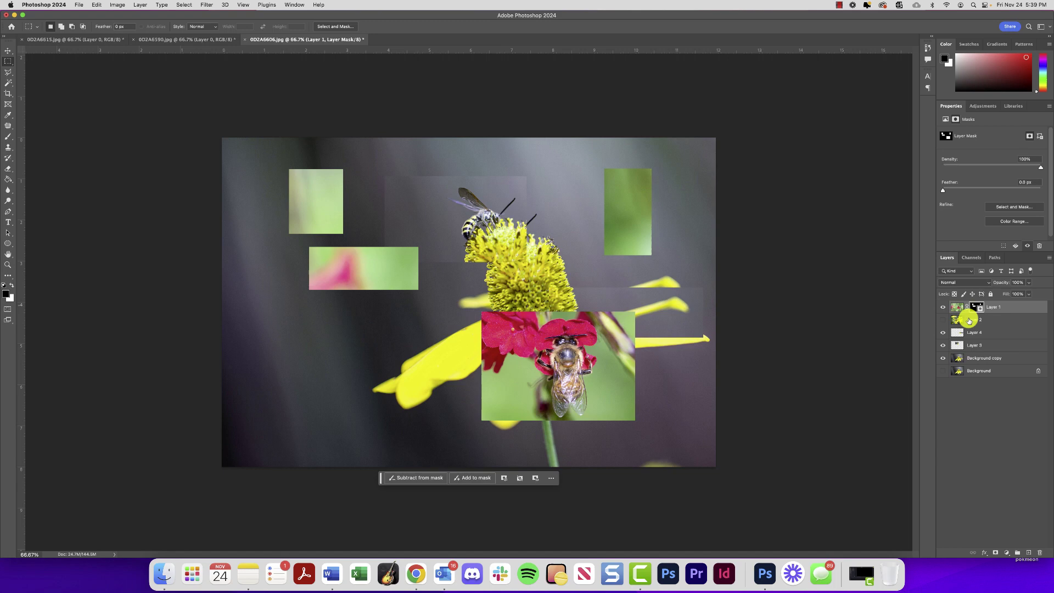
- Toggle Layer 1's visibility to compare the collage with and without its pieces, leaving the layer hidden
click(943, 307)
click(943, 308)
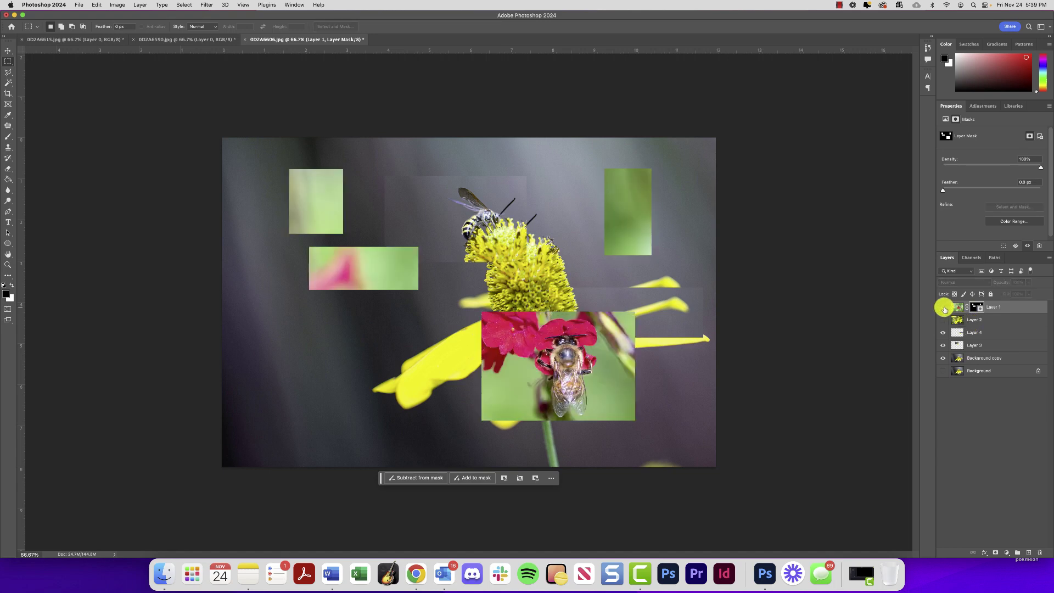
click(944, 308)
click(944, 308)
click(944, 307)
click(943, 308)
click(944, 307)
- Toggle the yellow-flower Layer 2 on and off to compare it with the collage below, leaving it shown
click(943, 320)
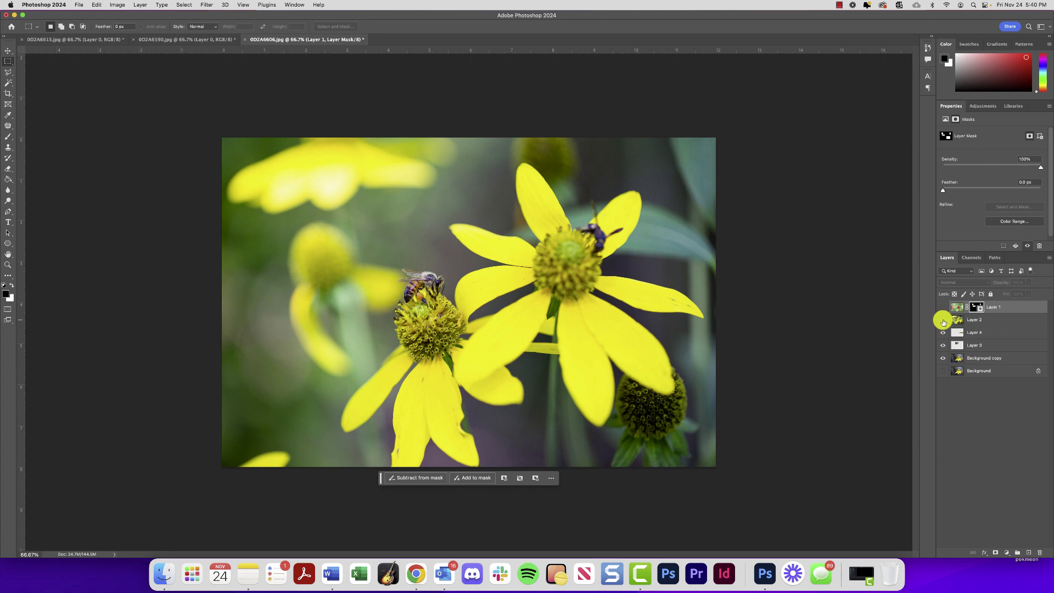
click(943, 321)
click(943, 321)
click(944, 321)
click(943, 321)
click(943, 321)
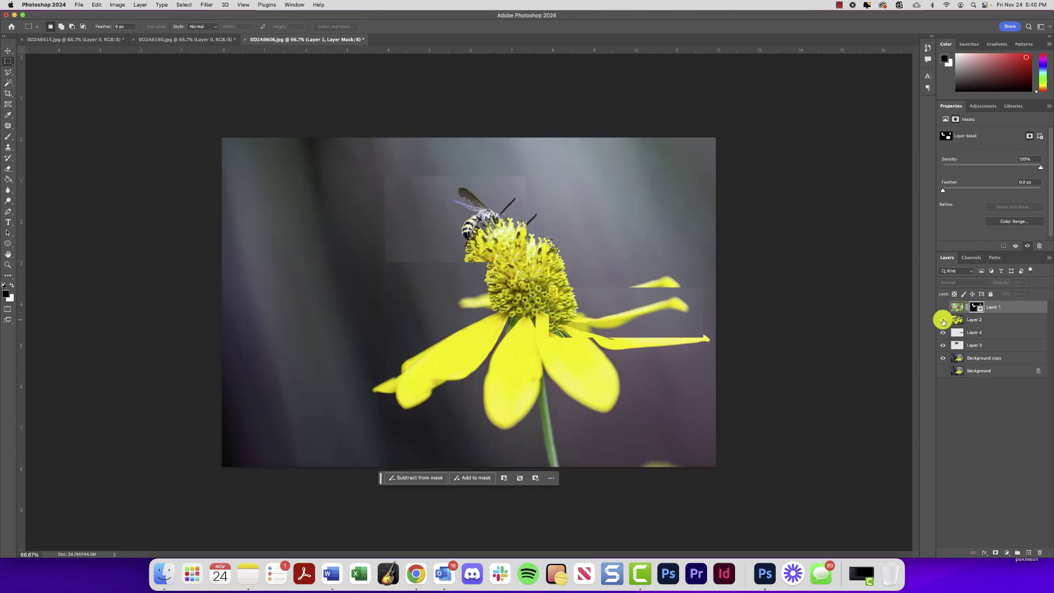
click(944, 321)
- Add a layer mask to Layer 2 and invert it to black to hide the whole layer
click(967, 321)
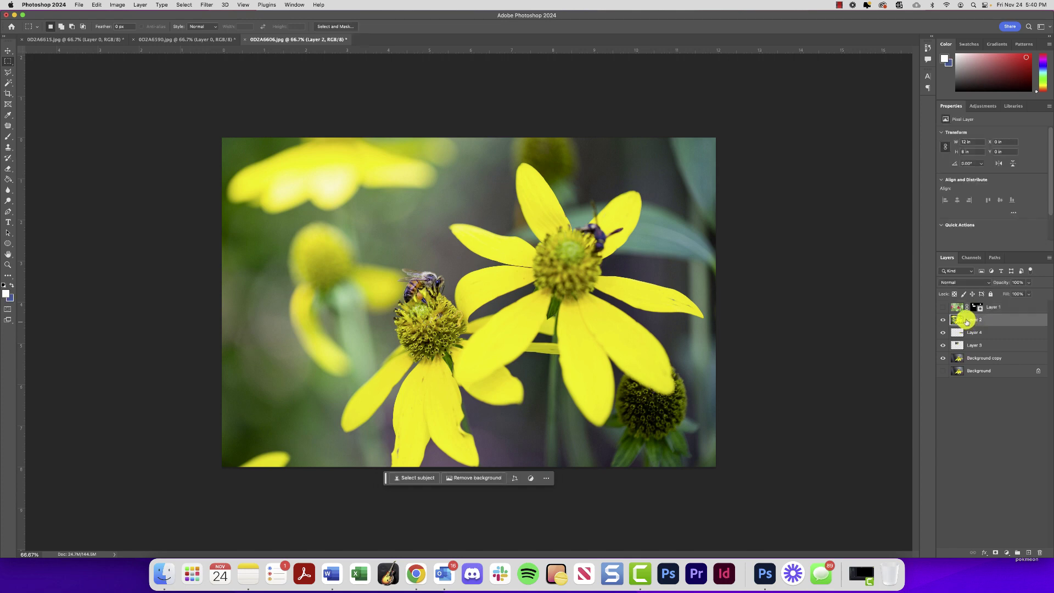
click(995, 554)
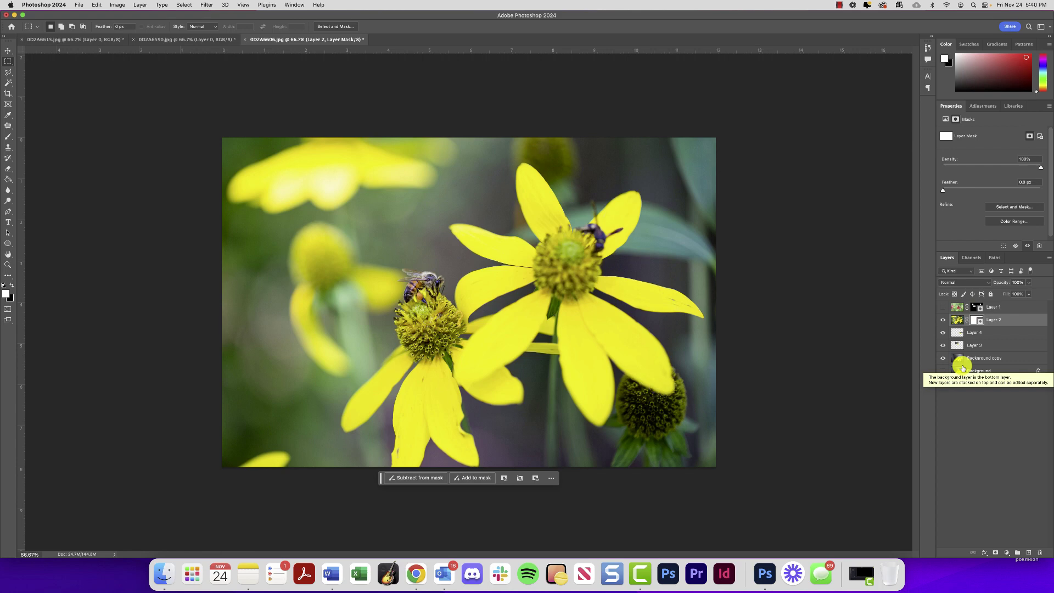
key(super+i)
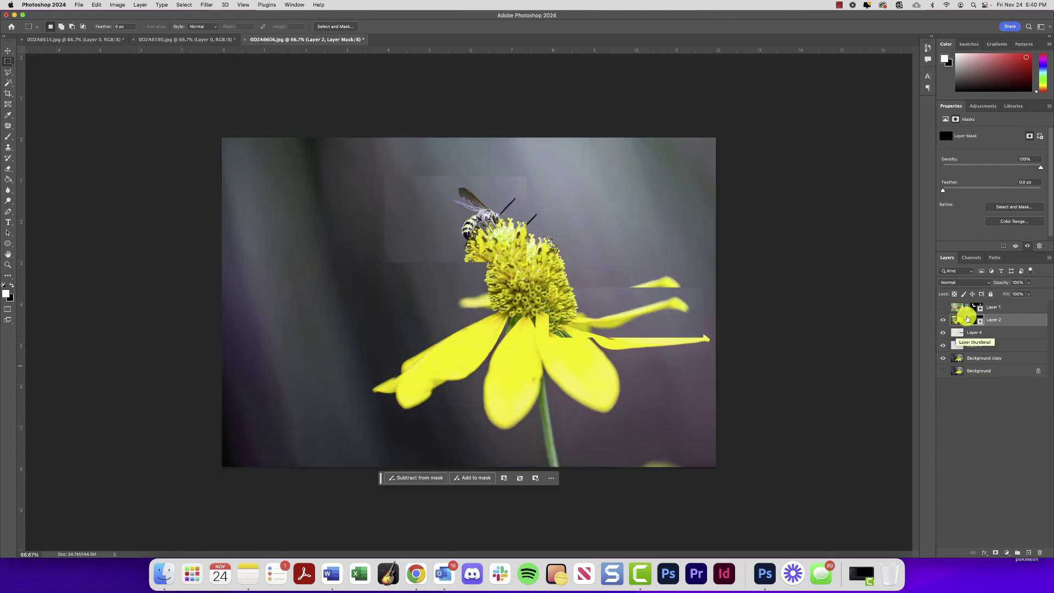
- Reveal three rectangles of Layer 2 through its mask: the left flower center, the bee above it, and a strip over the right-hand petals
drag(358, 288, 542, 376)
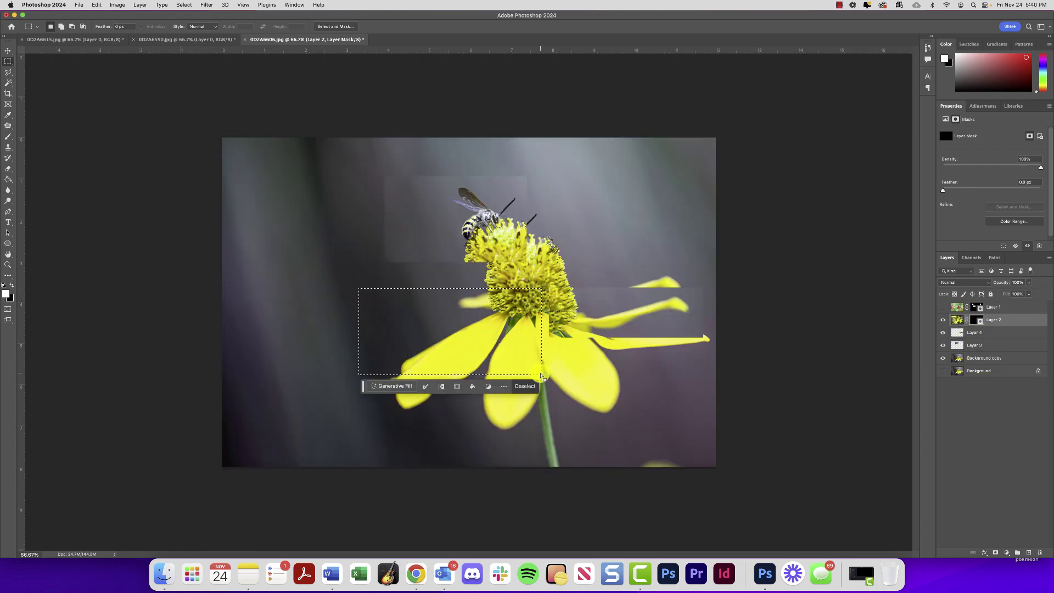
key(x)
key(BackSpace)
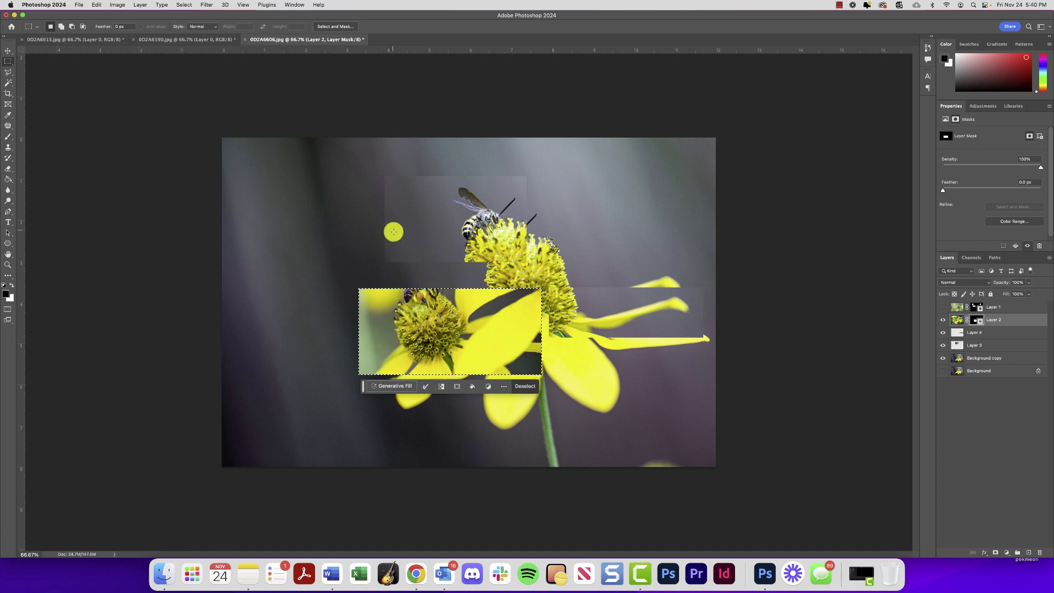
drag(394, 232, 439, 304)
key(BackSpace)
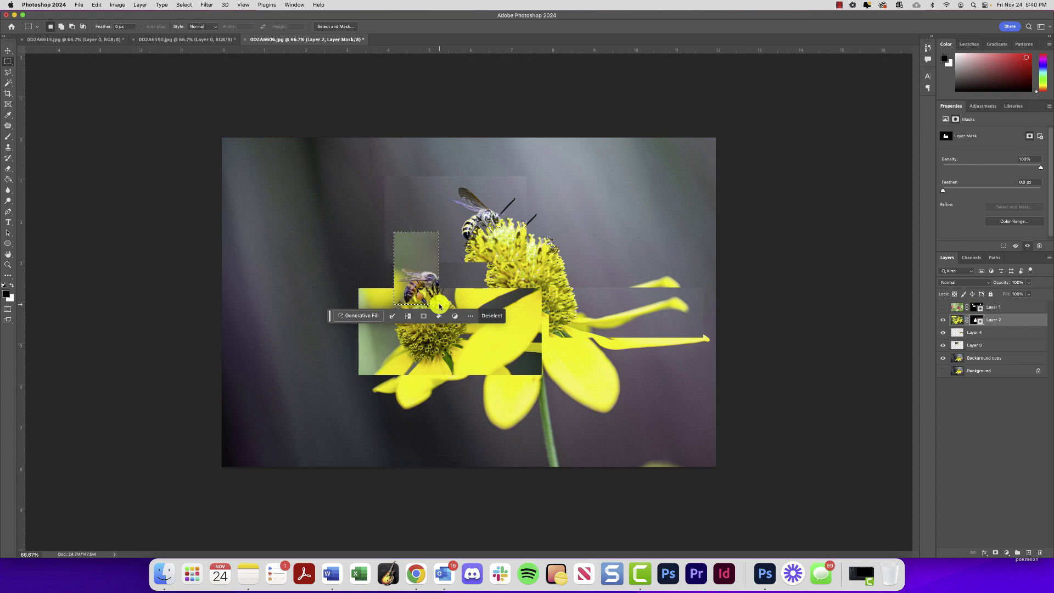
key(super+d)
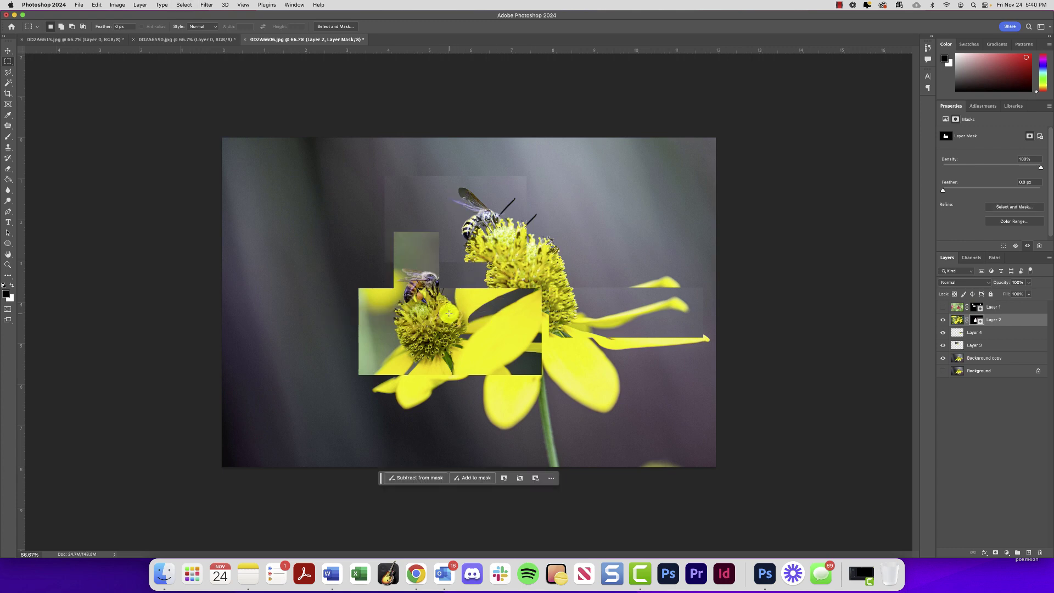
drag(695, 251, 584, 292)
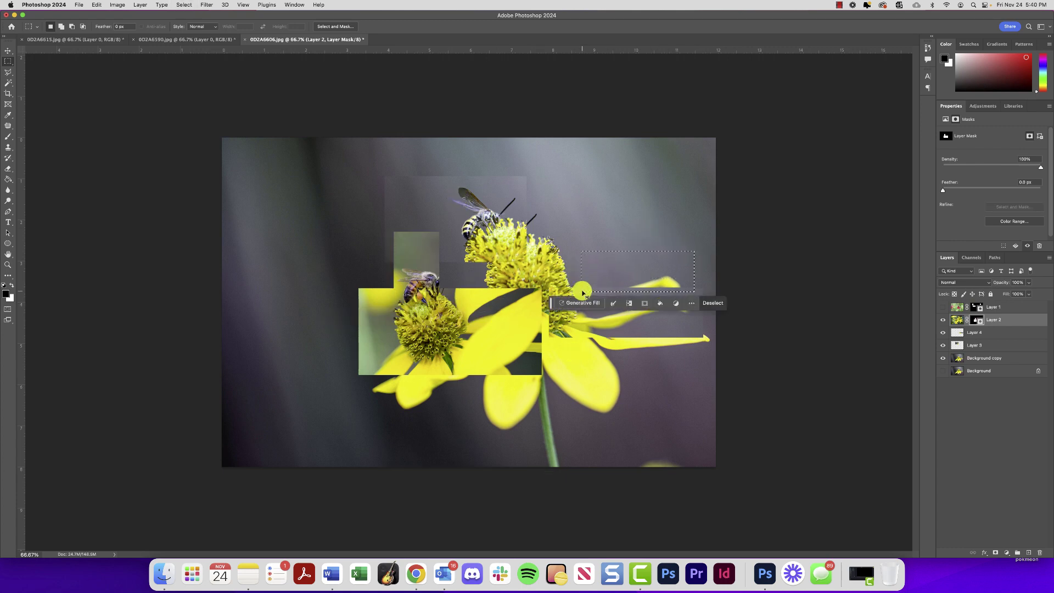
key(super+d)
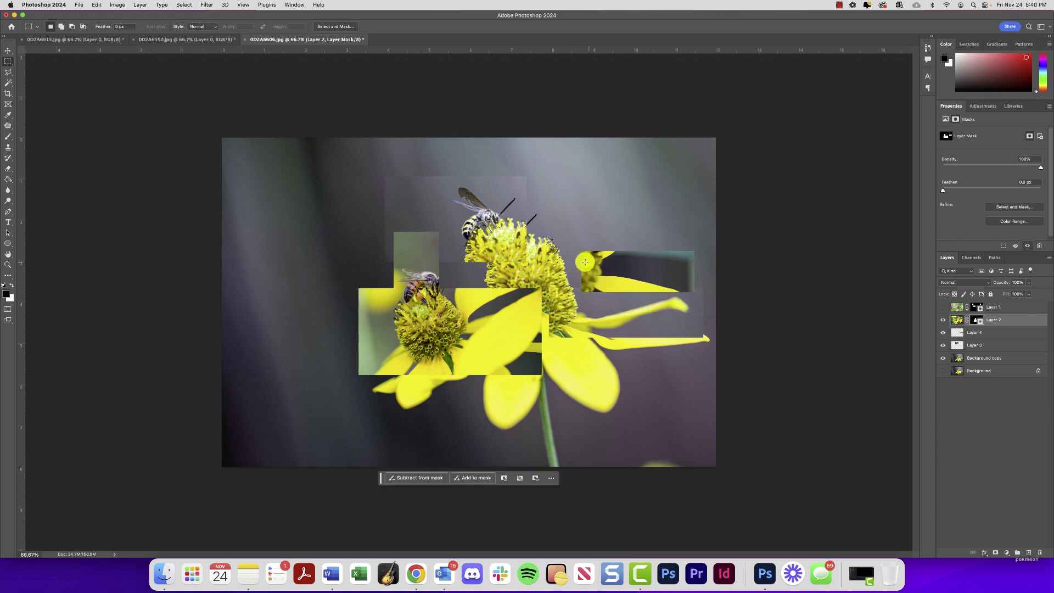
drag(621, 276, 662, 364)
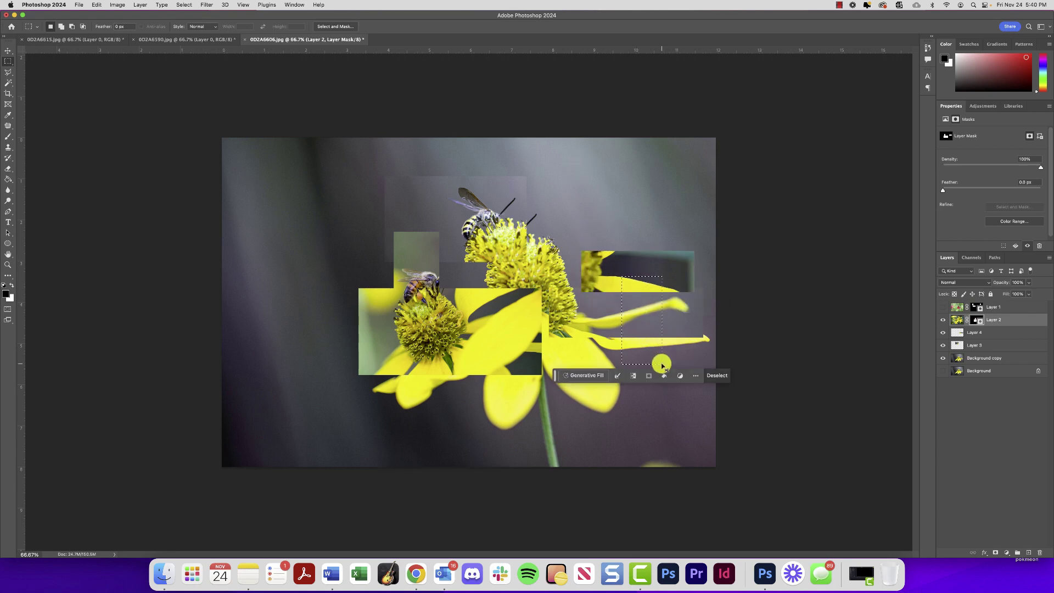
key(Delete)
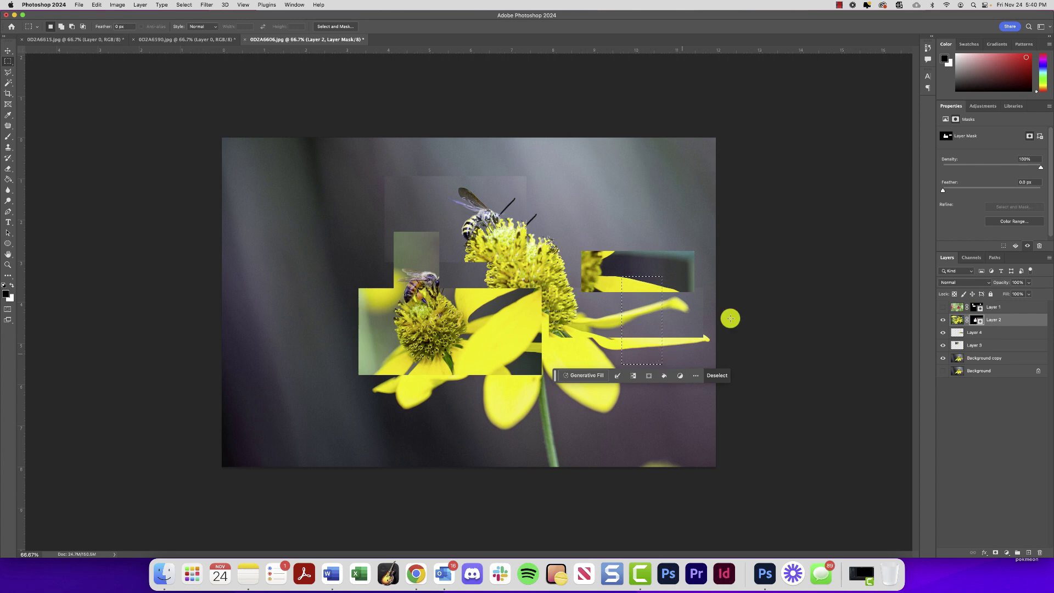
key(super+d)
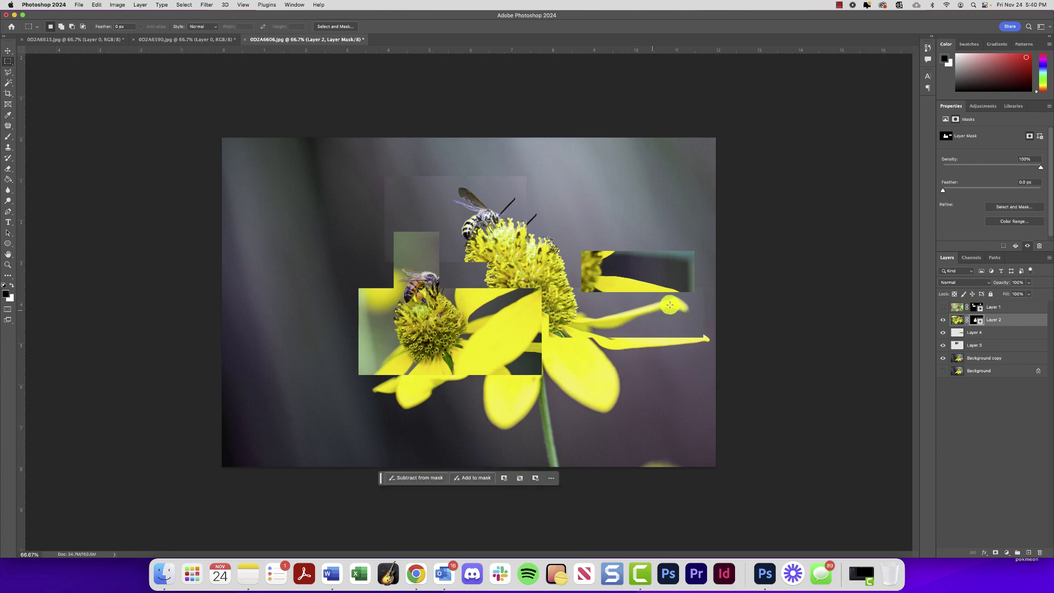
- Copy a rectangle about 1.42 by 2.87 in around the left bee from Layer 2's image and paste it as a new layer
click(958, 321)
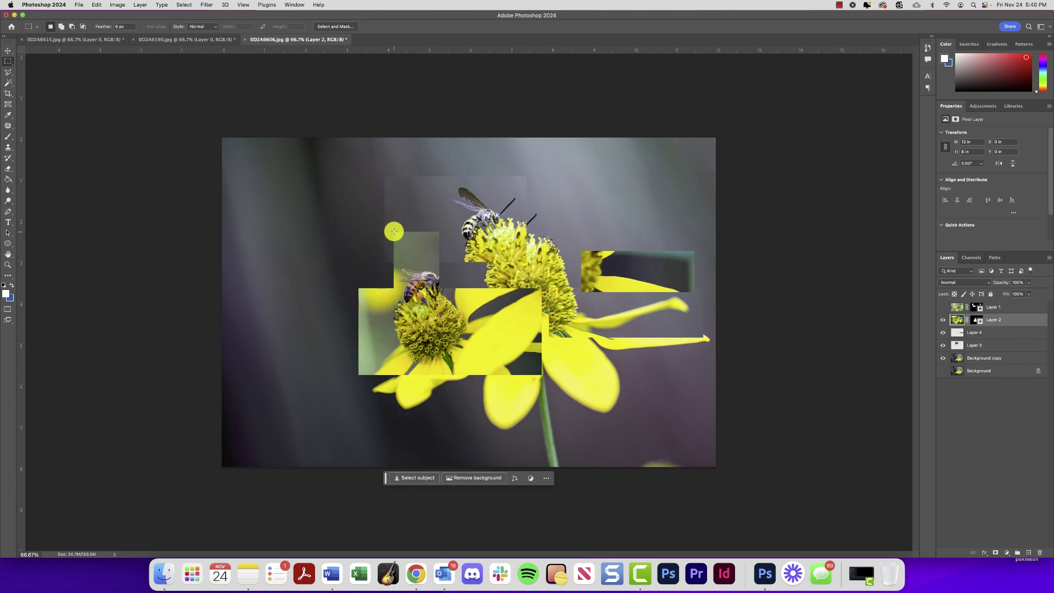
drag(393, 231, 454, 350)
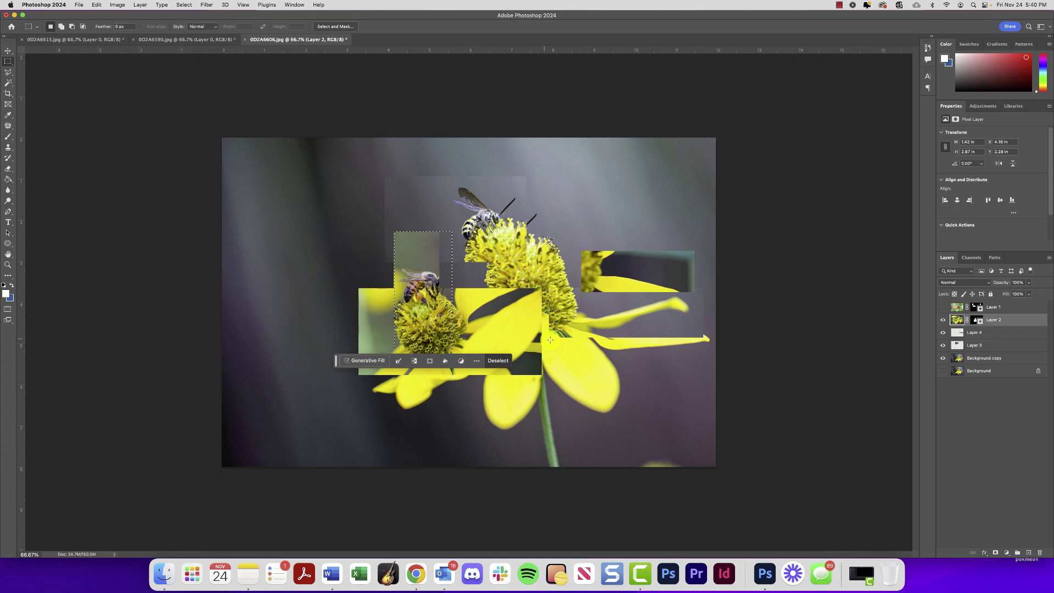
key(super+c)
key(super+v)
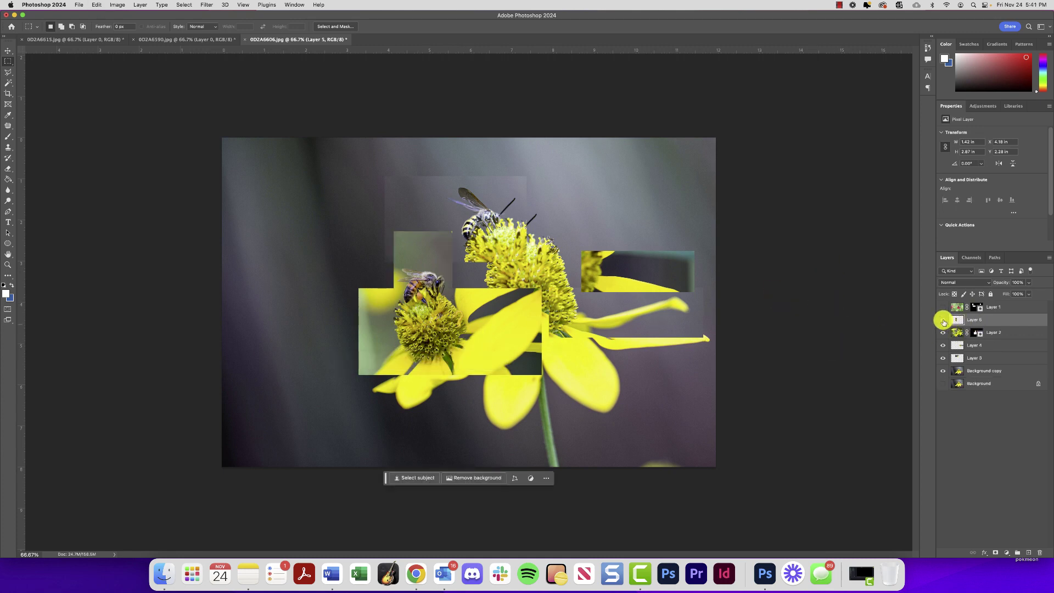
- Add a Drop Shadow to the left bee piece, Layer 5, with 49% opacity, 38 px distance, 18% spread and 51 px size
click(944, 320)
click(944, 321)
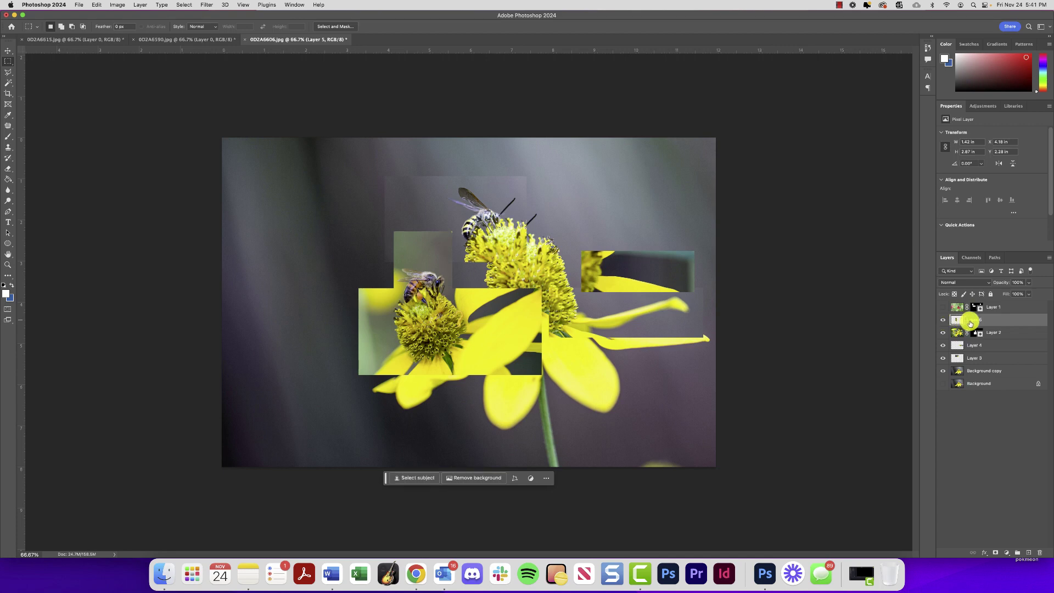
super+click(958, 321)
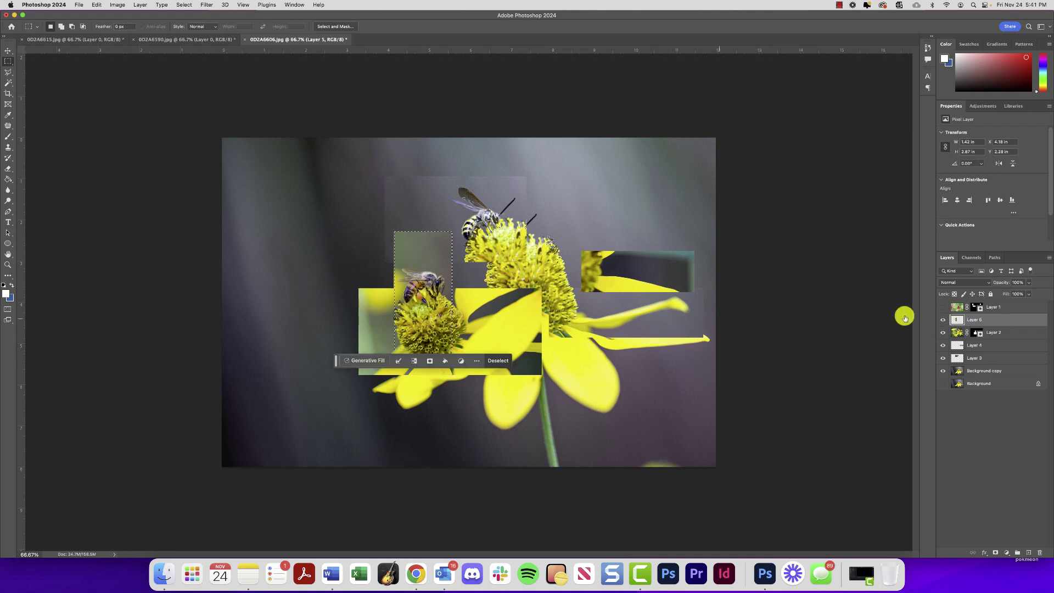
right_click(977, 322)
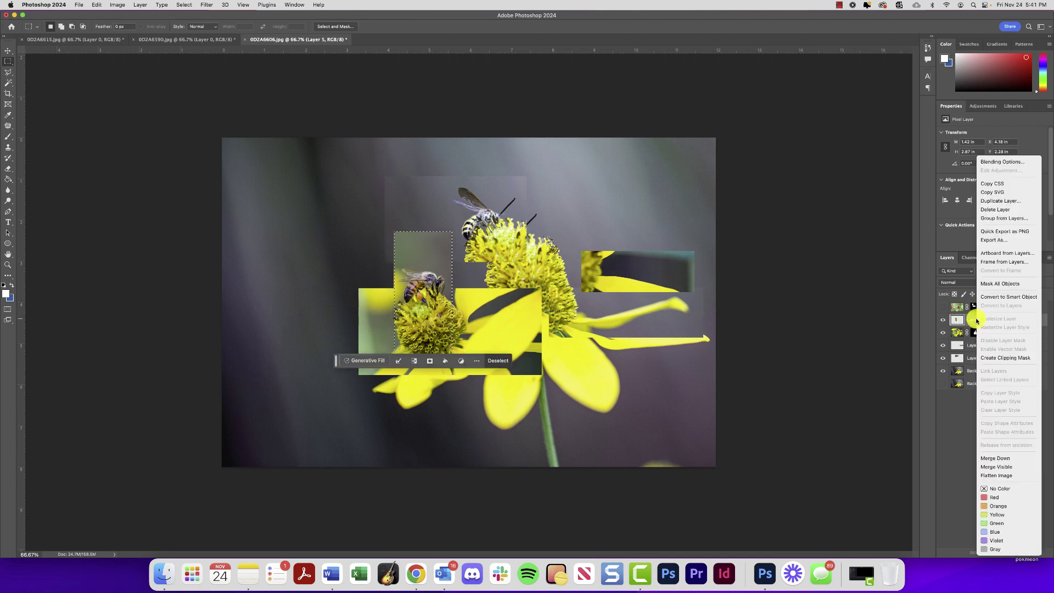
click(1012, 163)
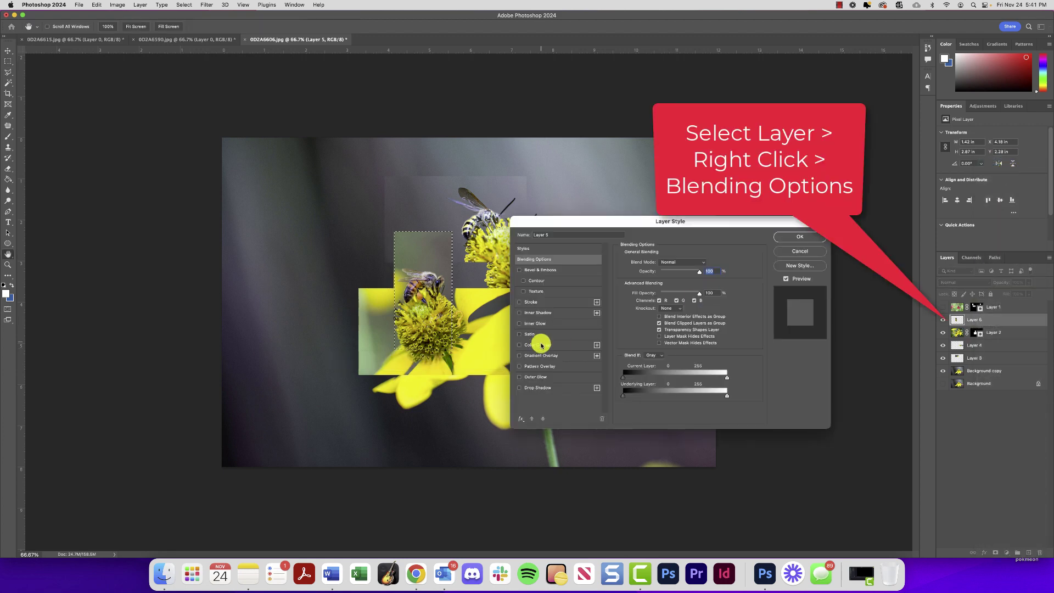
click(538, 388)
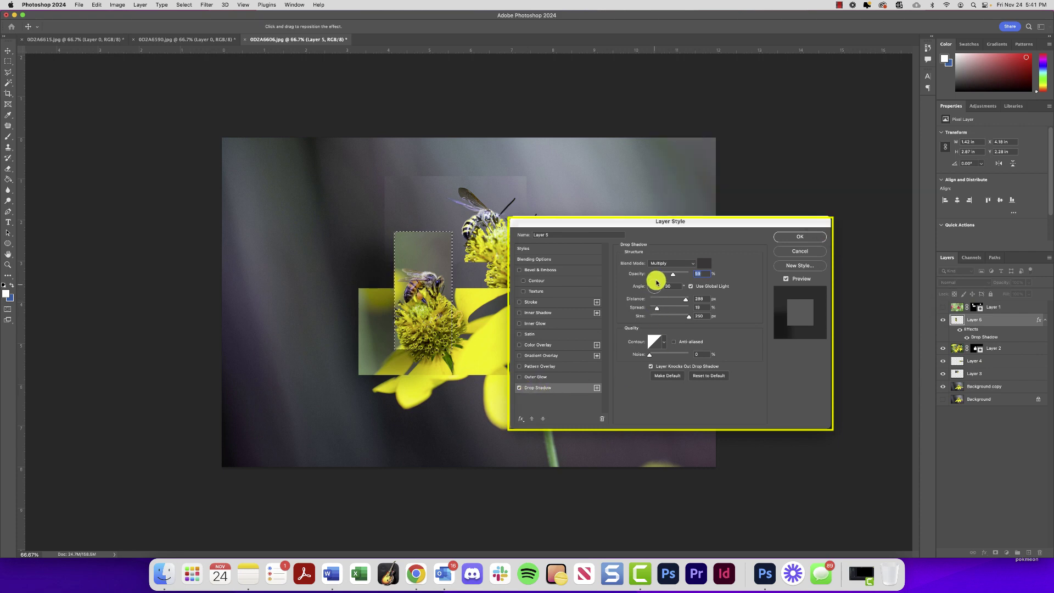
drag(671, 276, 654, 299)
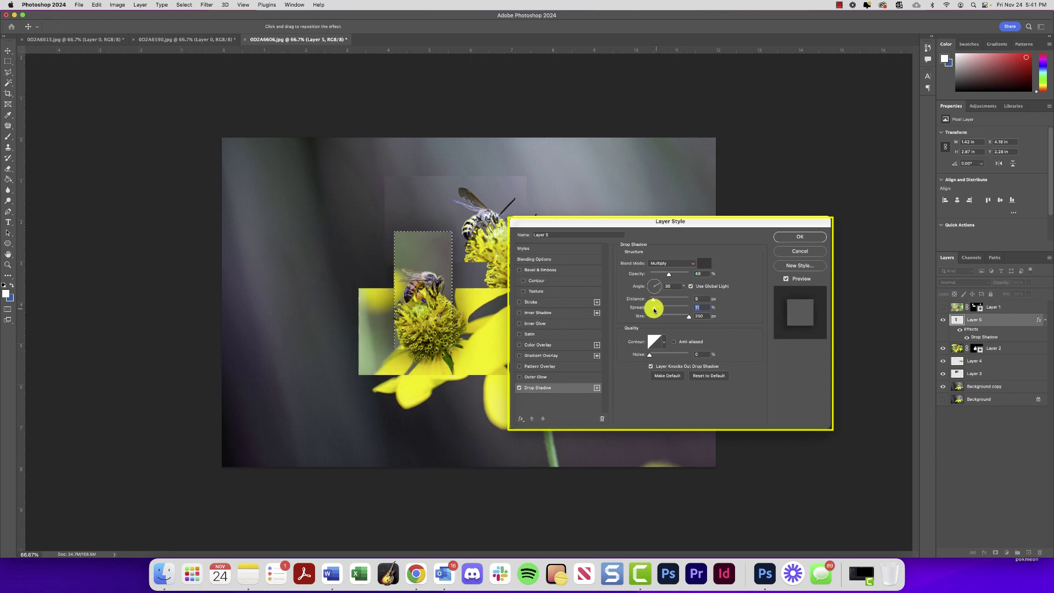
mouse_move(654, 311)
mouse_down()
mouse_move(666, 316)
mouse_move(666, 298)
mouse_up()
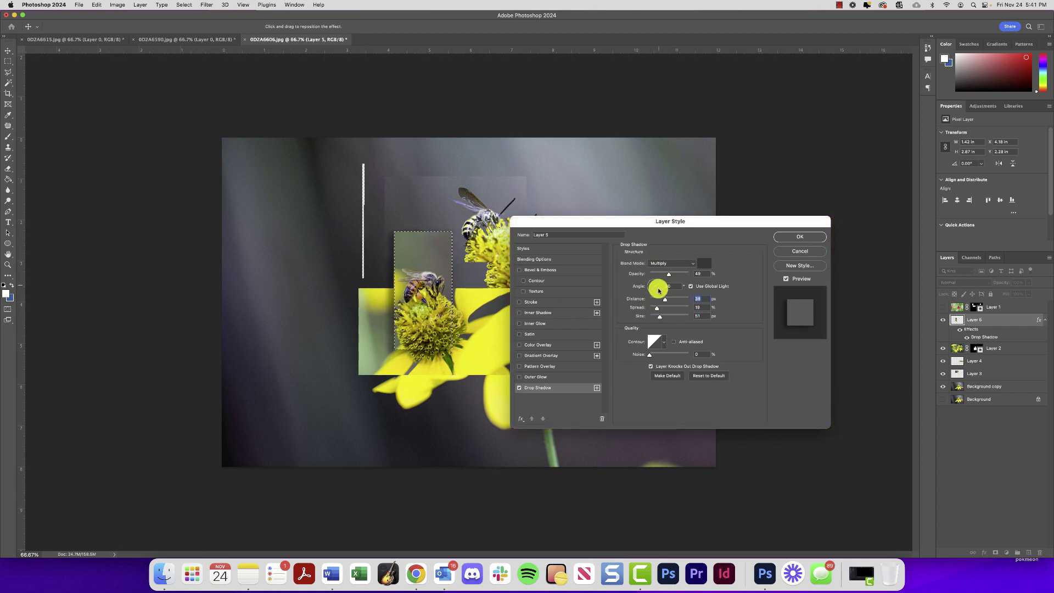
- Set the bee piece's shadow angle to about 118°, apply the layer style and deselect the piece
click(649, 283)
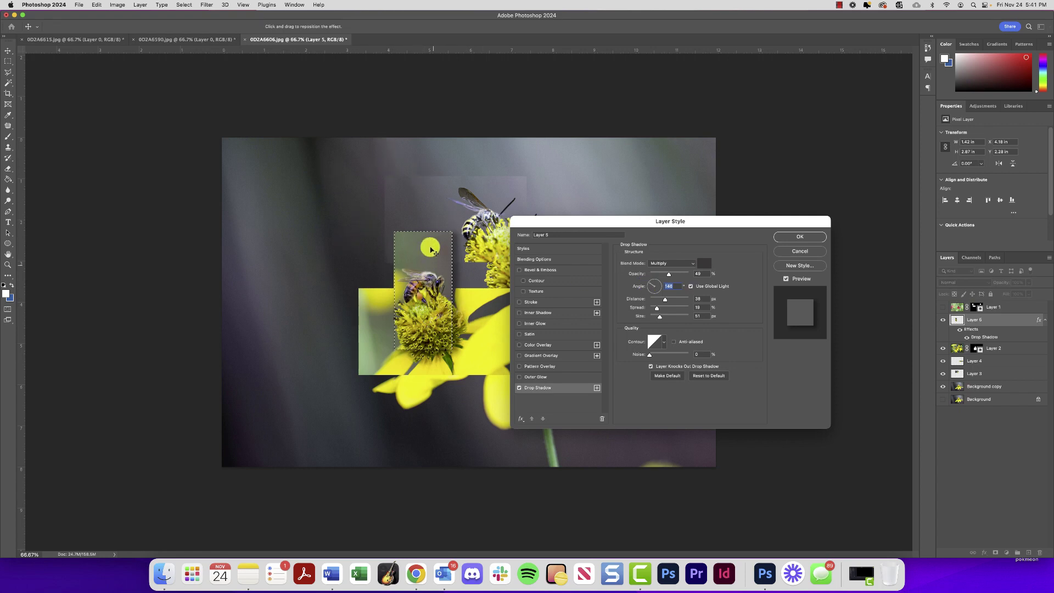
drag(583, 222, 709, 202)
mouse_move(390, 37)
mouse_down()
mouse_move(508, 152)
mouse_move(569, 175)
mouse_up()
double_click(798, 267)
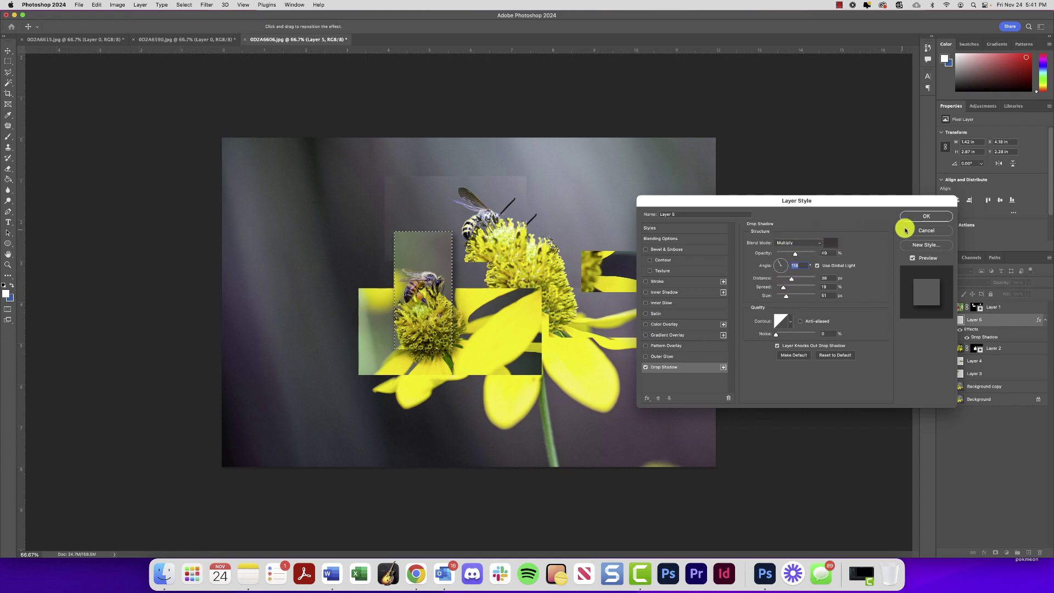
click(925, 216)
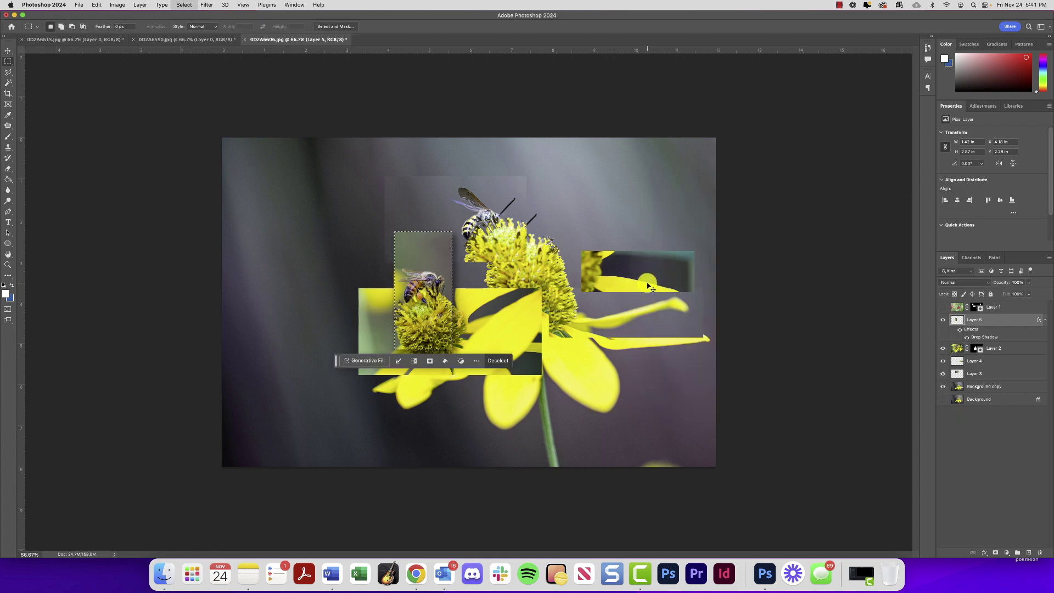
click(483, 354)
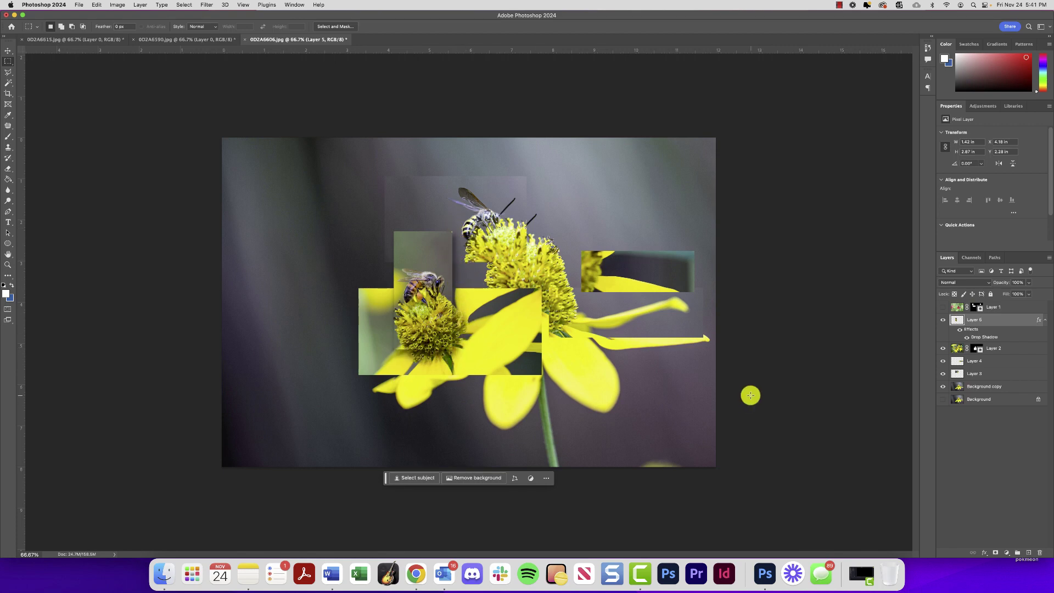
- Toggle Layer 3 off and on to identify its piece, and open the blending options for that layer
click(944, 374)
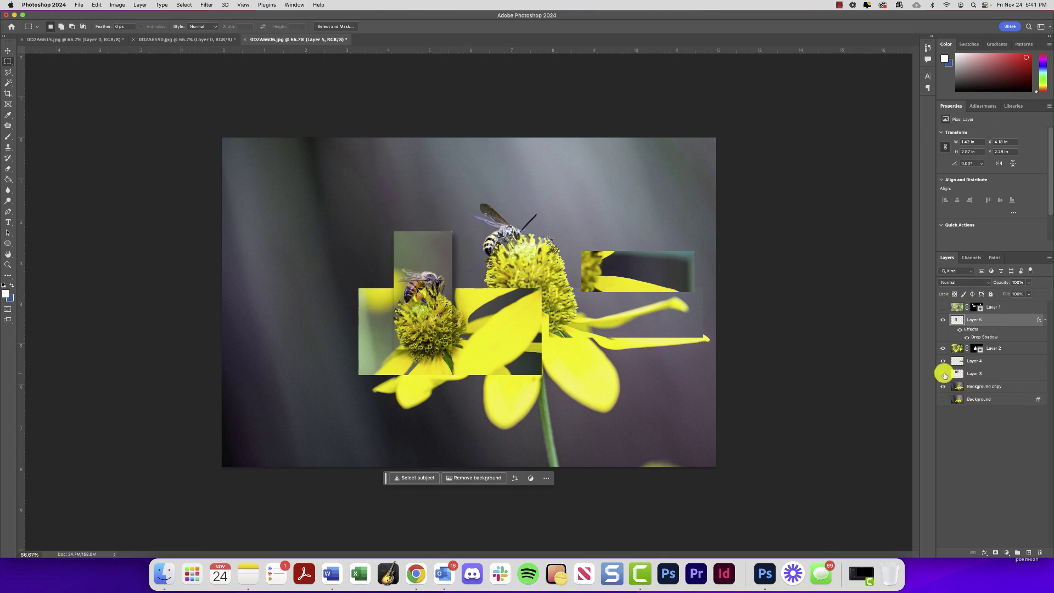
click(944, 374)
click(980, 374)
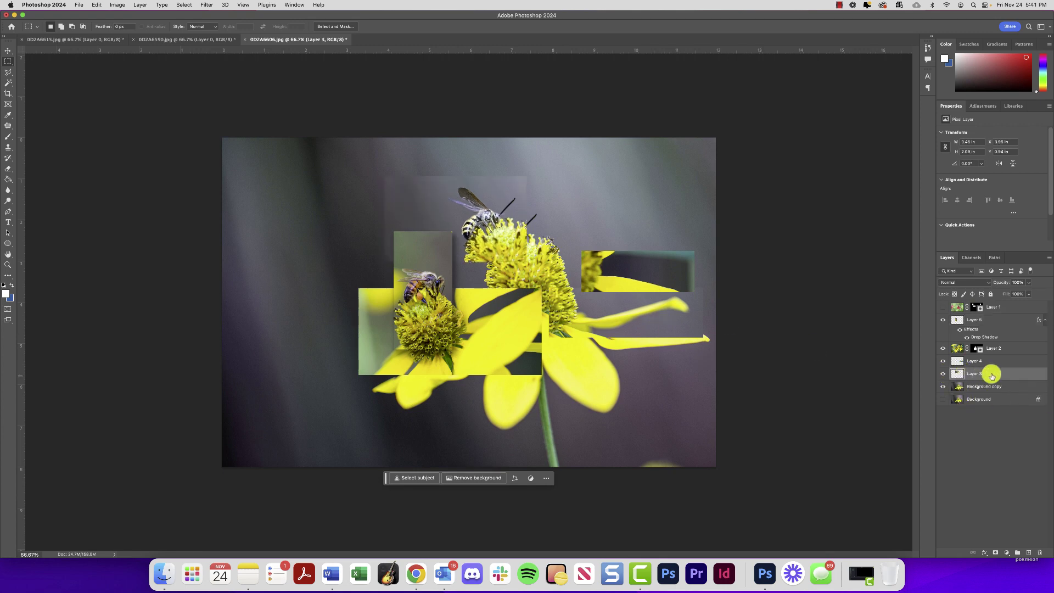
right_click(992, 376)
click(856, 218)
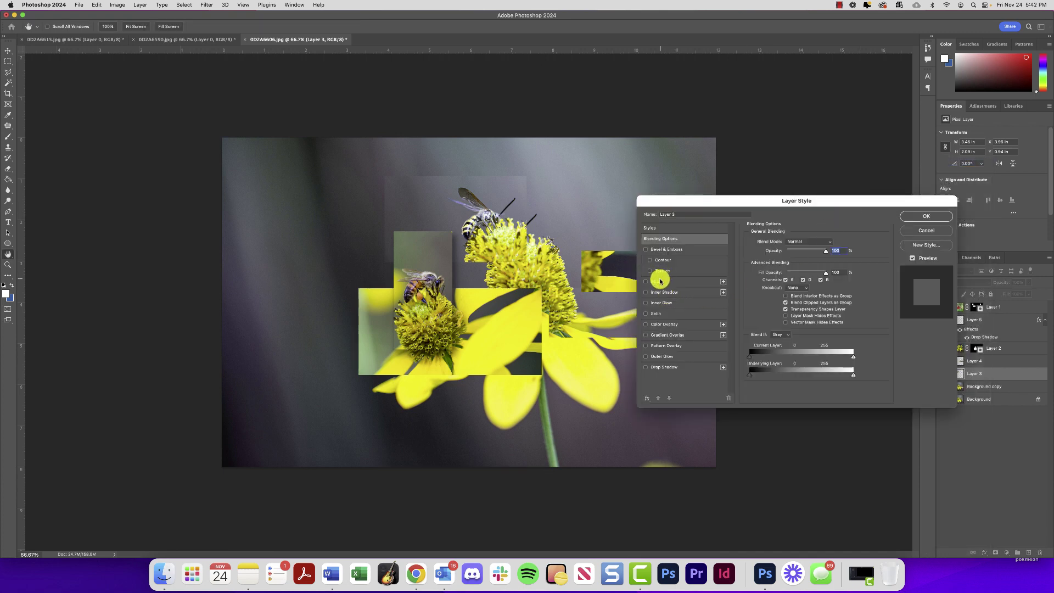
- Try a thin white outside stroke, Bevel & Emboss and Gradient Overlay on Layer 3, switching each one off again
click(661, 281)
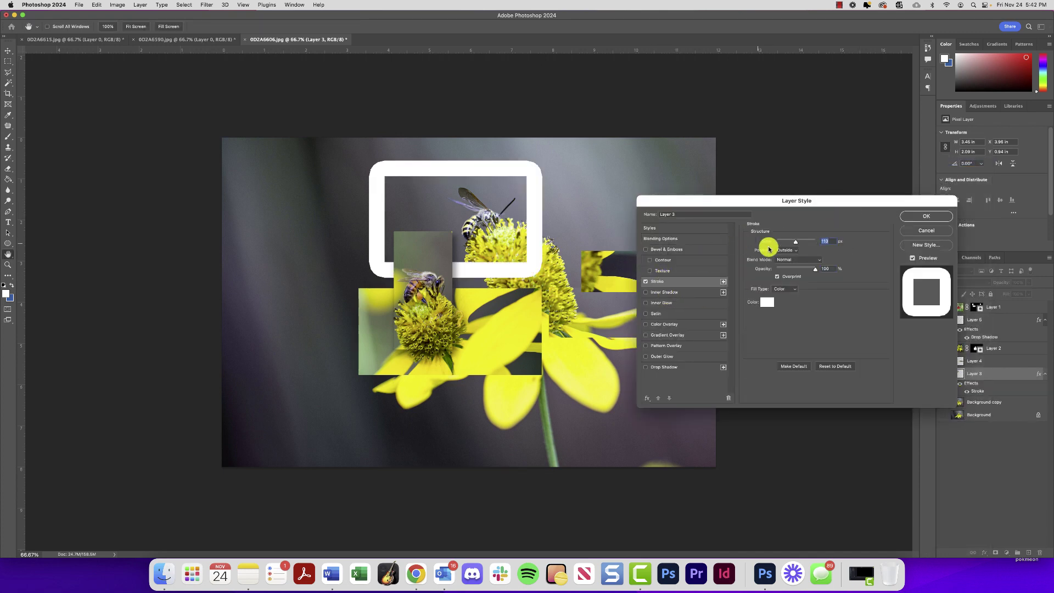
drag(796, 242, 785, 244)
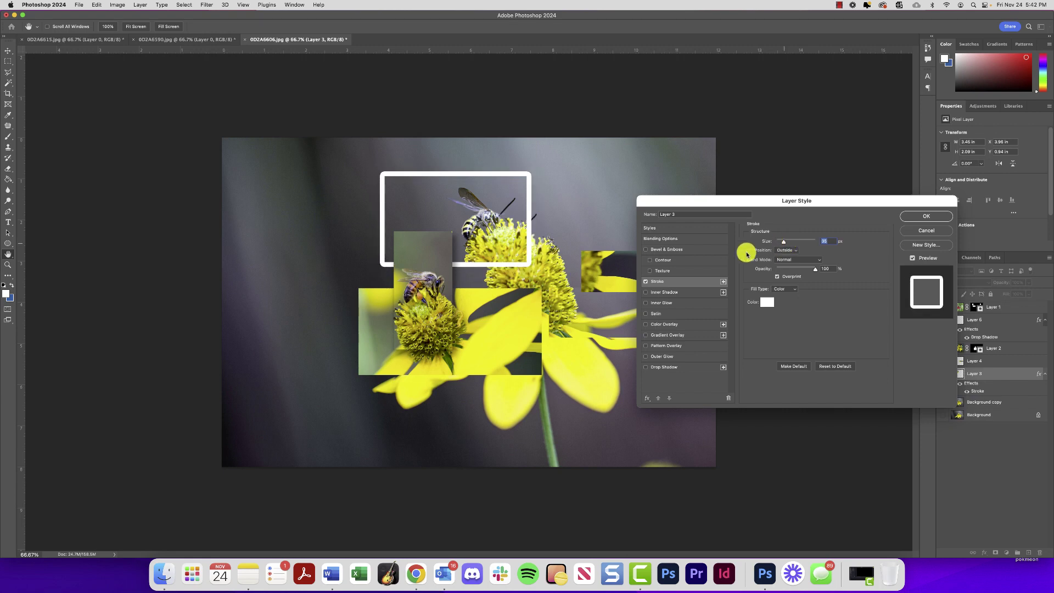
click(645, 282)
click(645, 250)
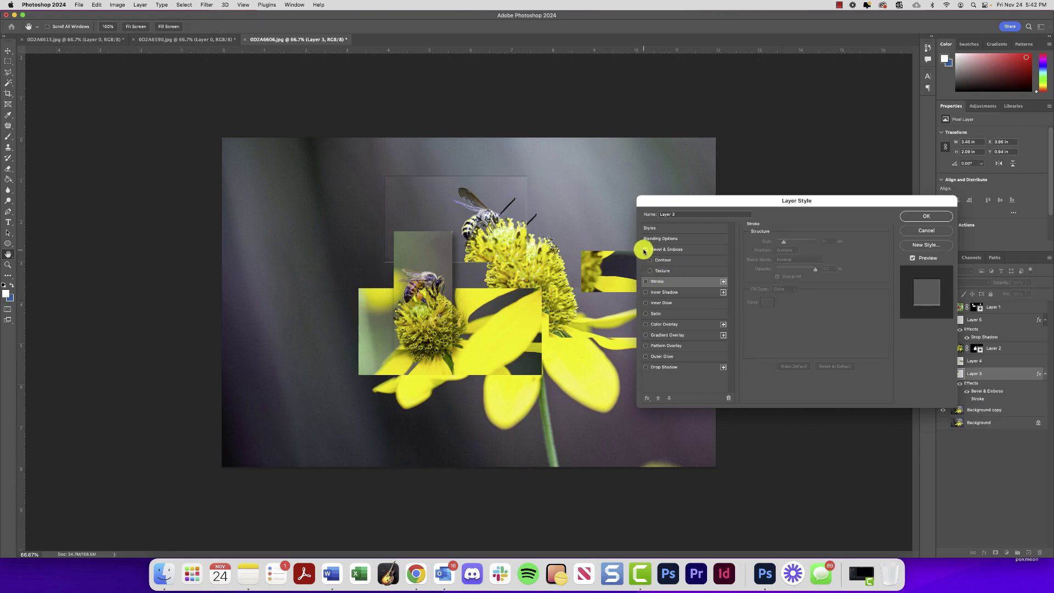
click(645, 251)
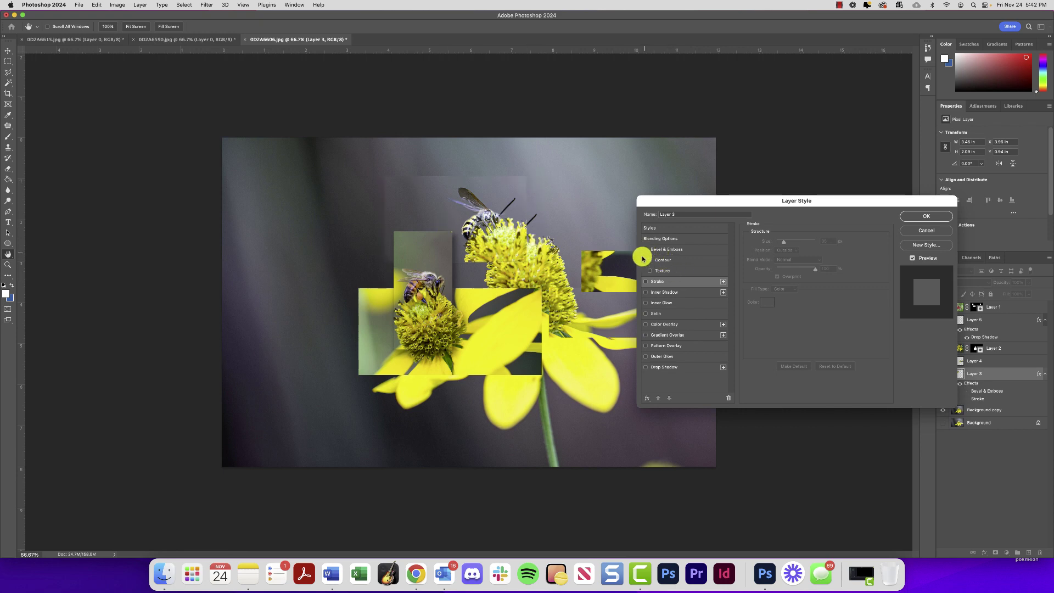
click(647, 336)
click(647, 335)
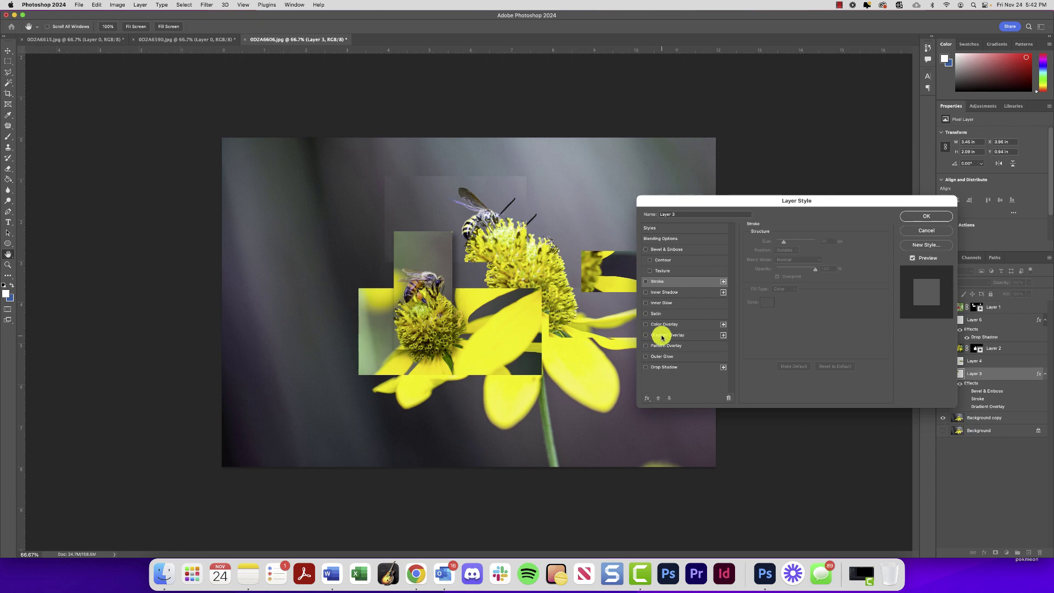
- Apply a mint-green #3fdcc0 Outer Glow to Layer 3 with 41% range, about 8% spread and 207 px size
click(659, 358)
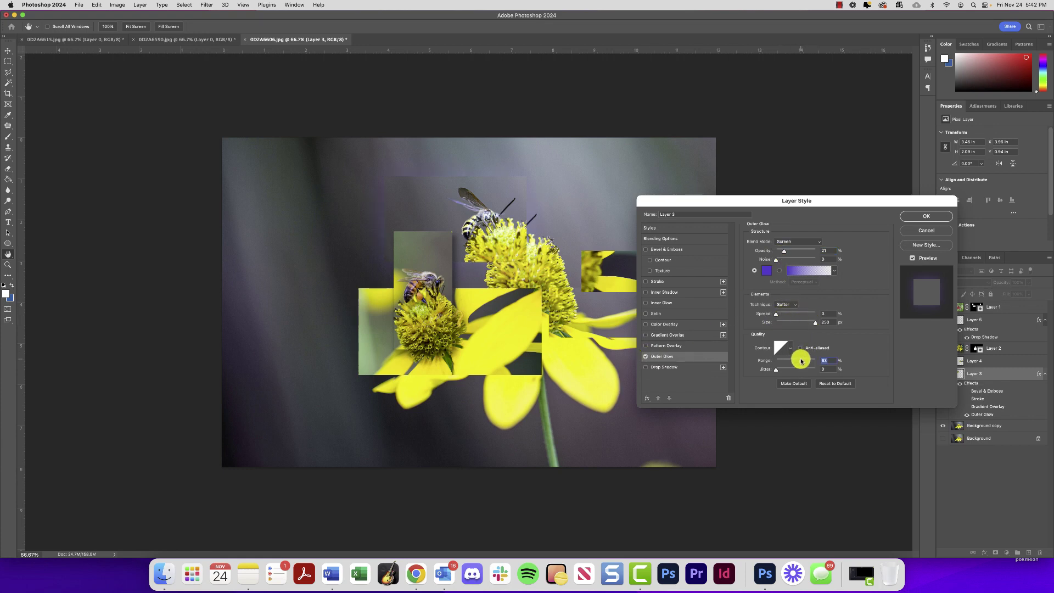
drag(792, 360, 793, 361)
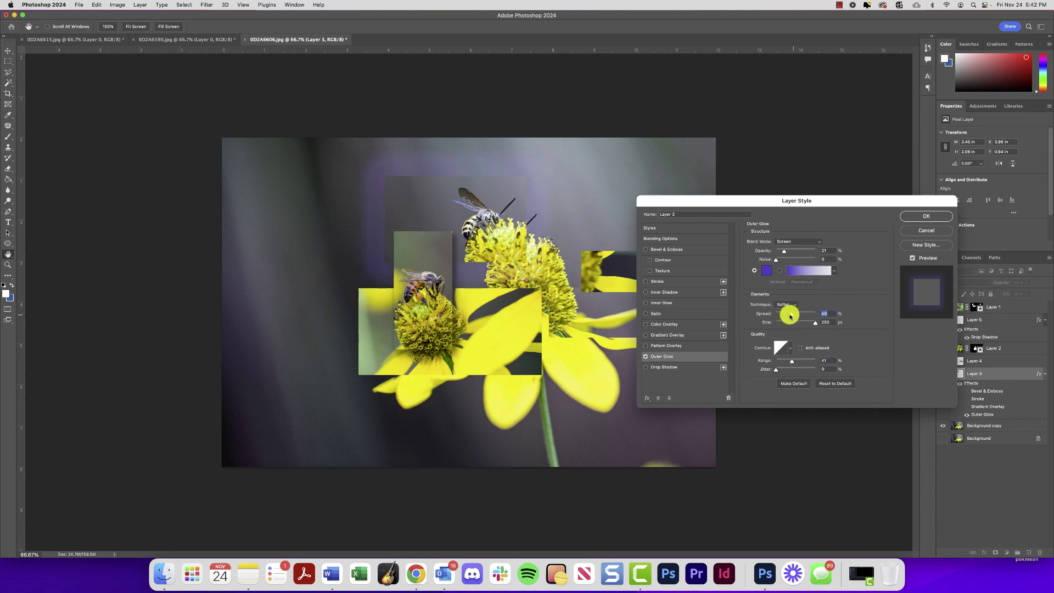
click(767, 270)
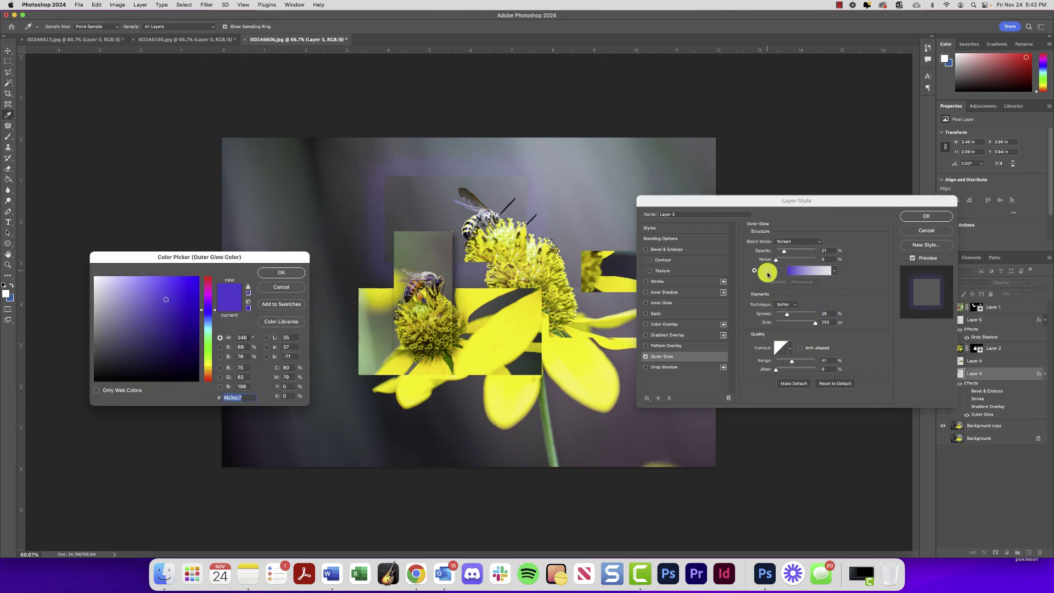
click(517, 324)
drag(517, 324, 166, 312)
click(172, 292)
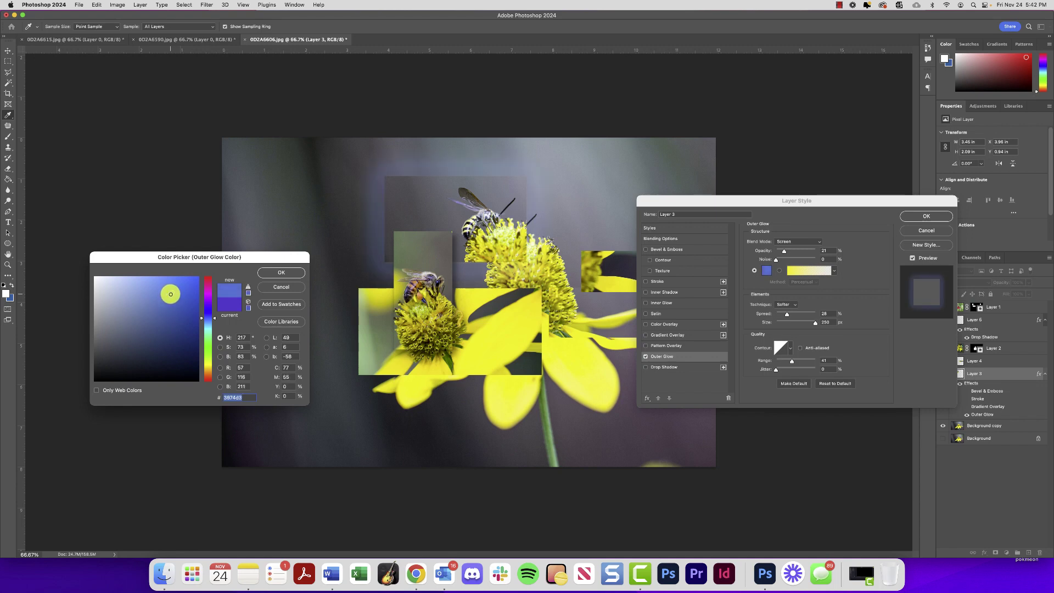
drag(208, 319, 208, 331)
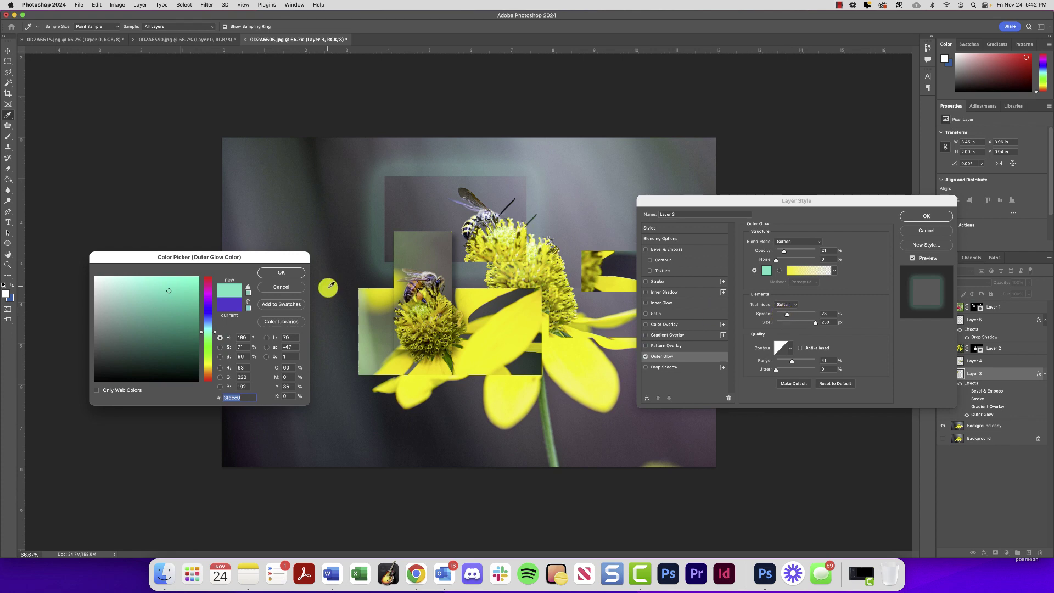
click(281, 273)
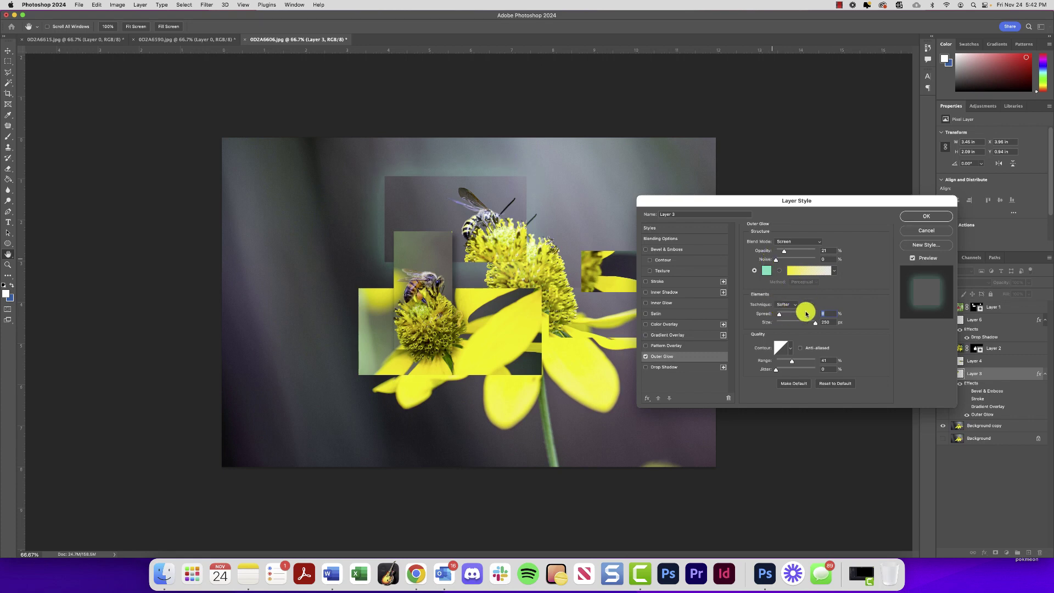
drag(816, 323, 811, 324)
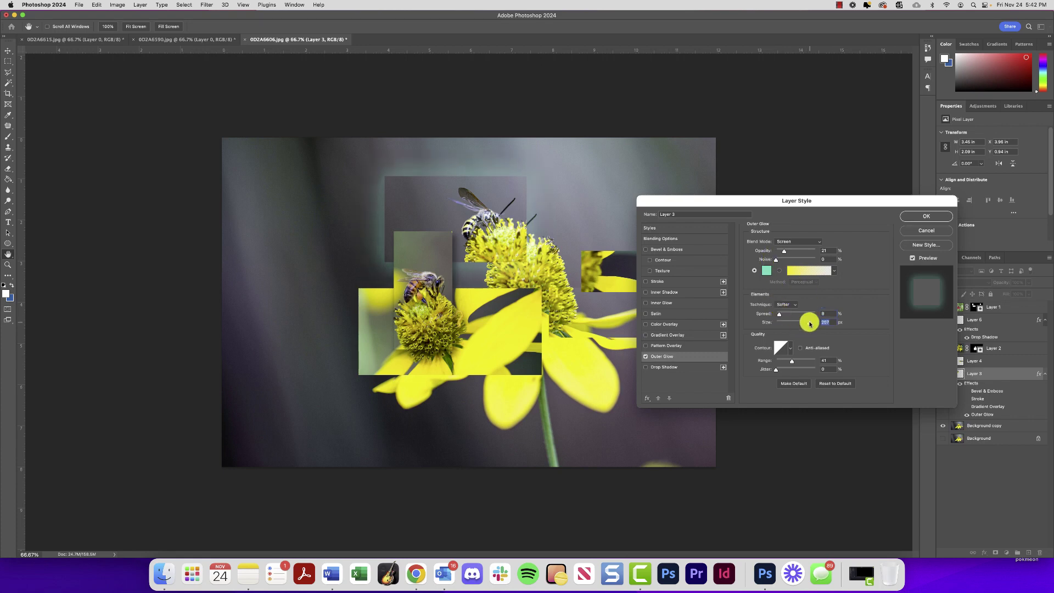
click(913, 216)
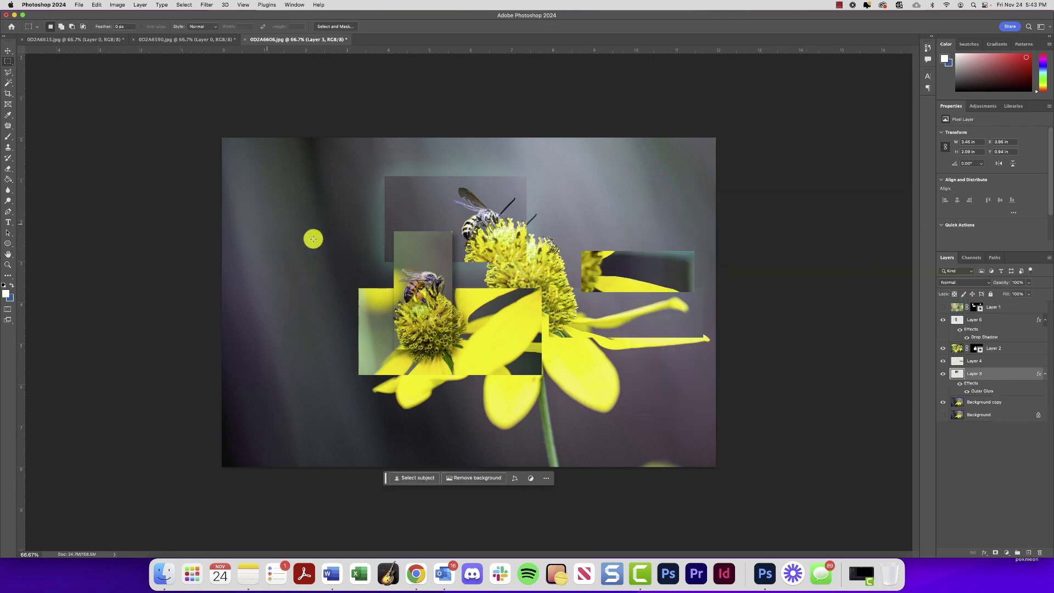
- Delete the hidden, masked Layer 1 from the top of the layer stack
click(8, 62)
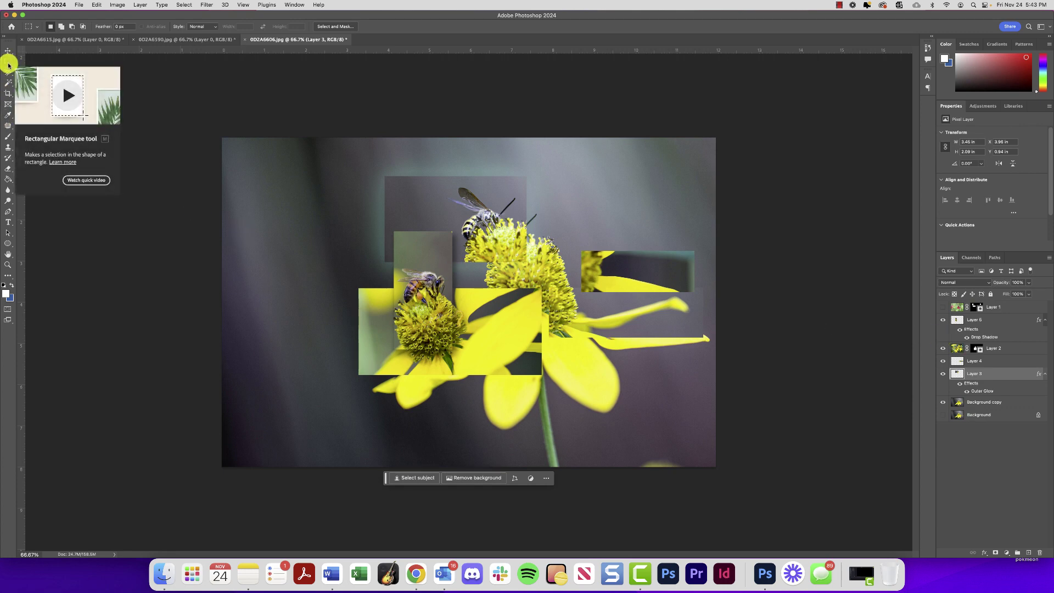
click(991, 309)
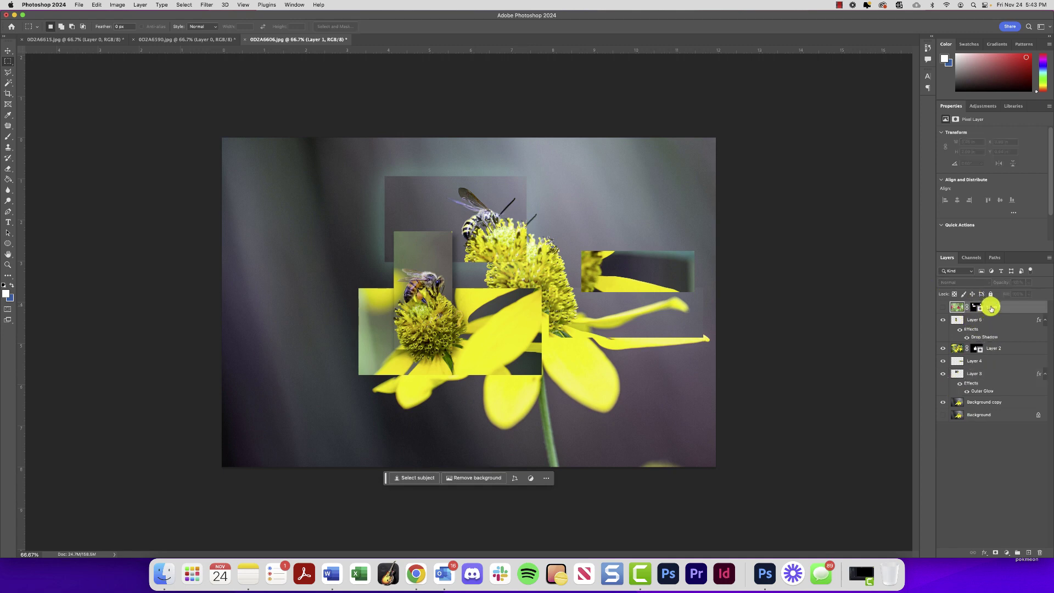
click(944, 308)
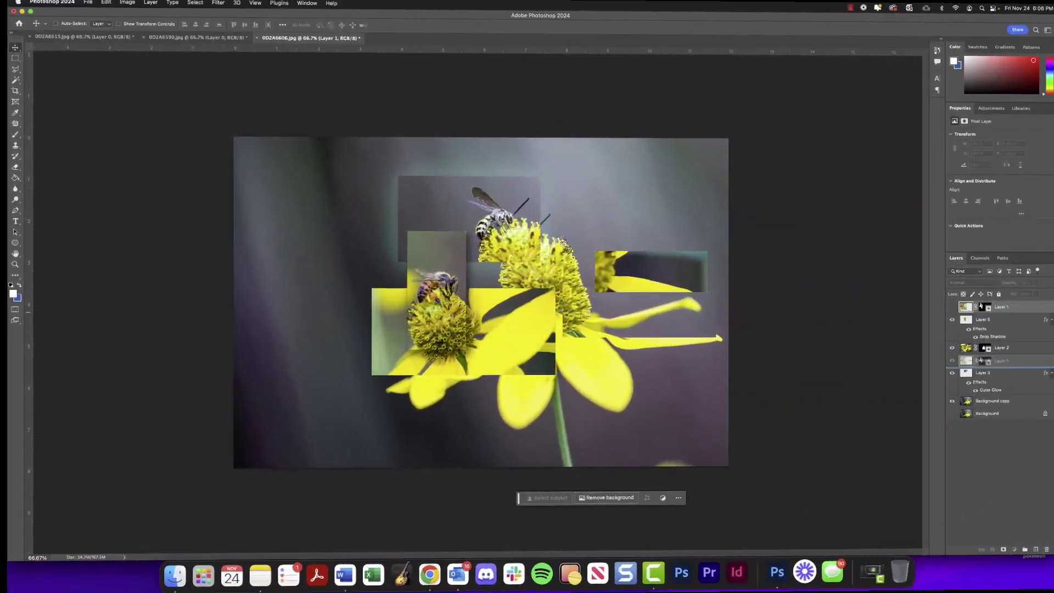
drag(989, 307, 1039, 551)
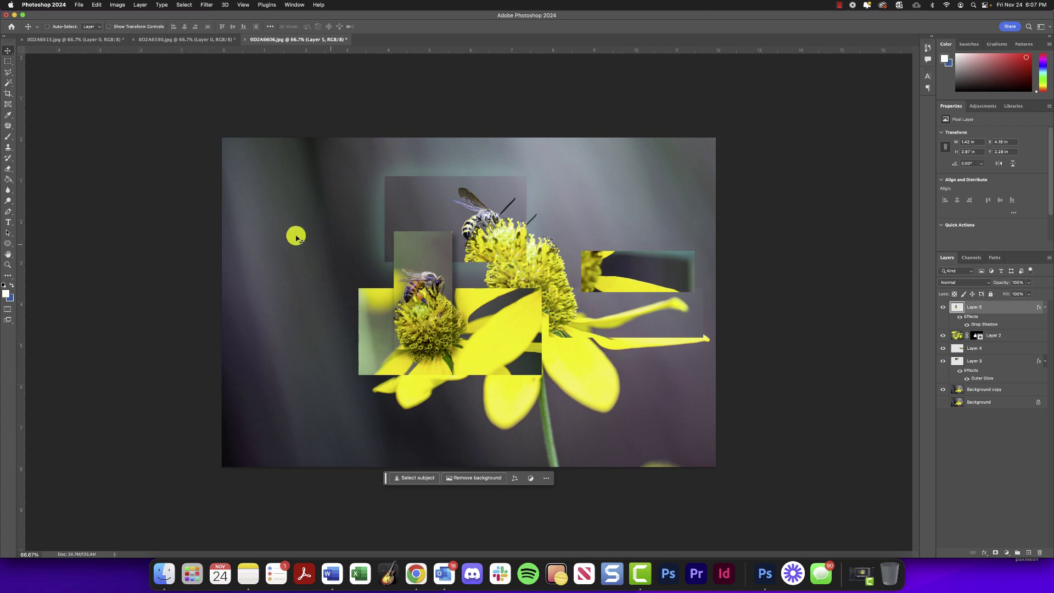
- Activate the Rectangular Marquee tool and make Layer 2 the active layer
click(8, 61)
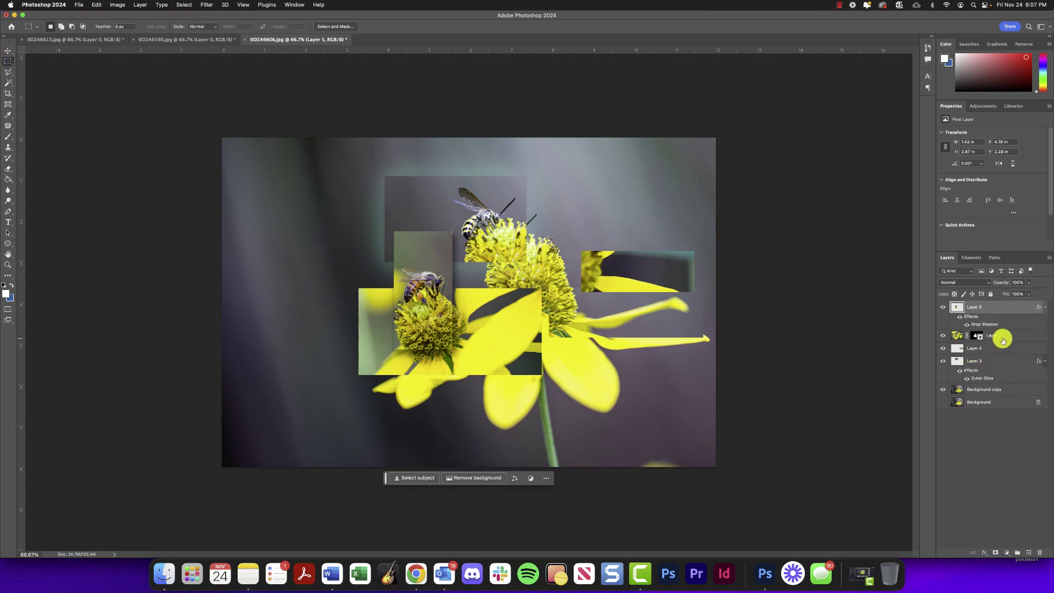
click(1003, 339)
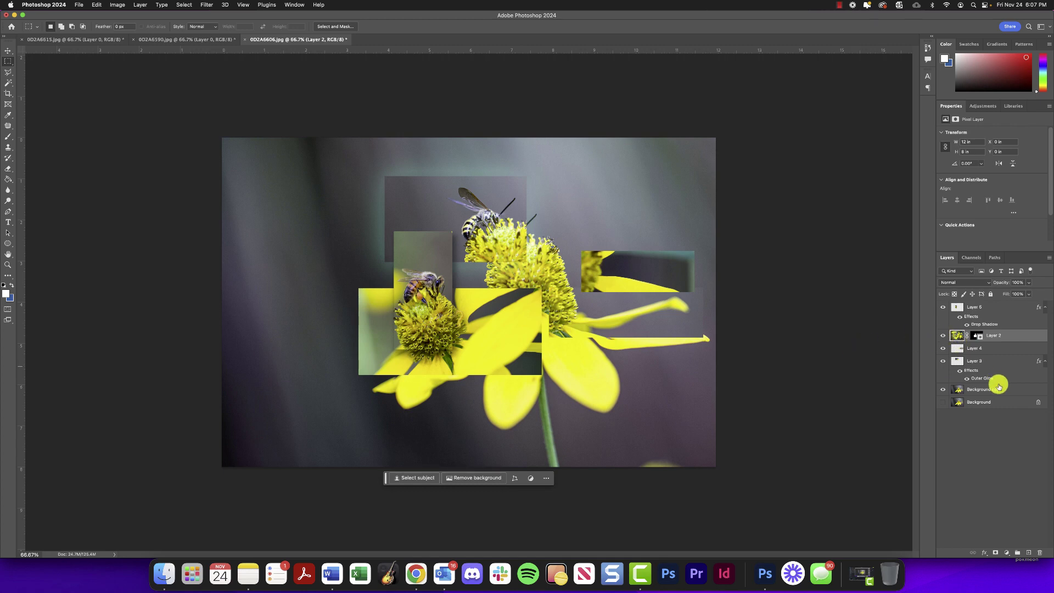